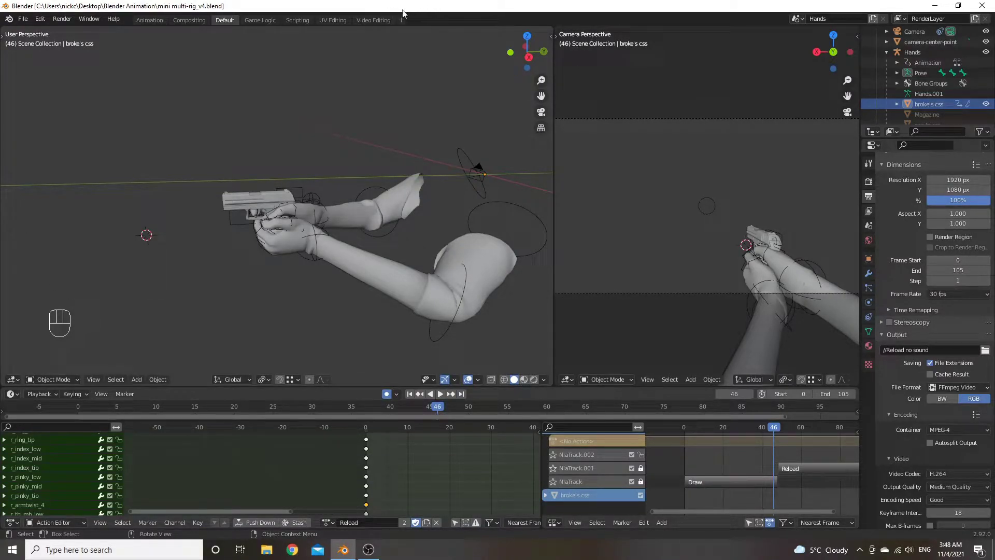
Step: Minimize the rig animation file and start a fresh Video Editing project in a new Blender
left_click(935, 6)
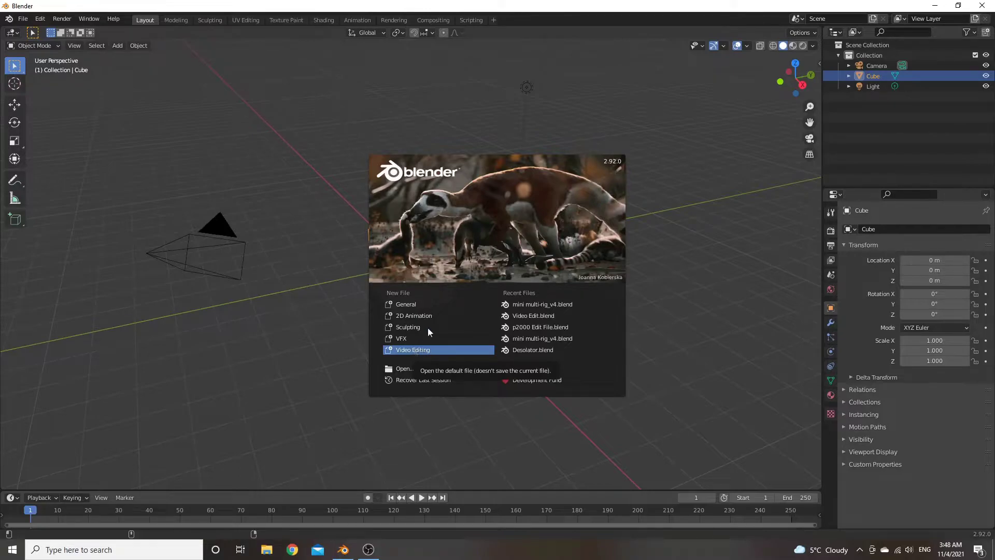
left_click(409, 352)
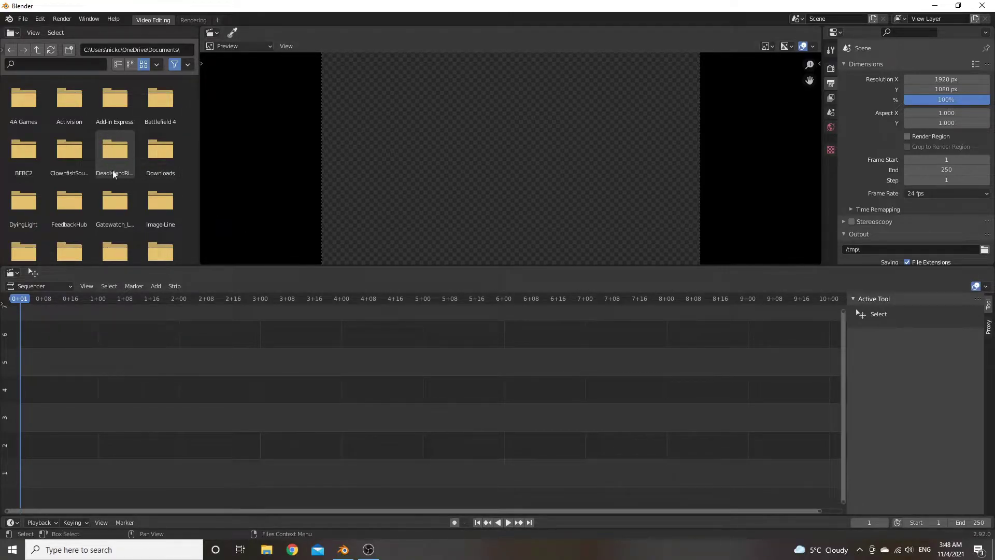
Step: Add Reload no sound0000-0105.mp4 from Desktop > Blender Animation as a movie strip
left_click(157, 286)
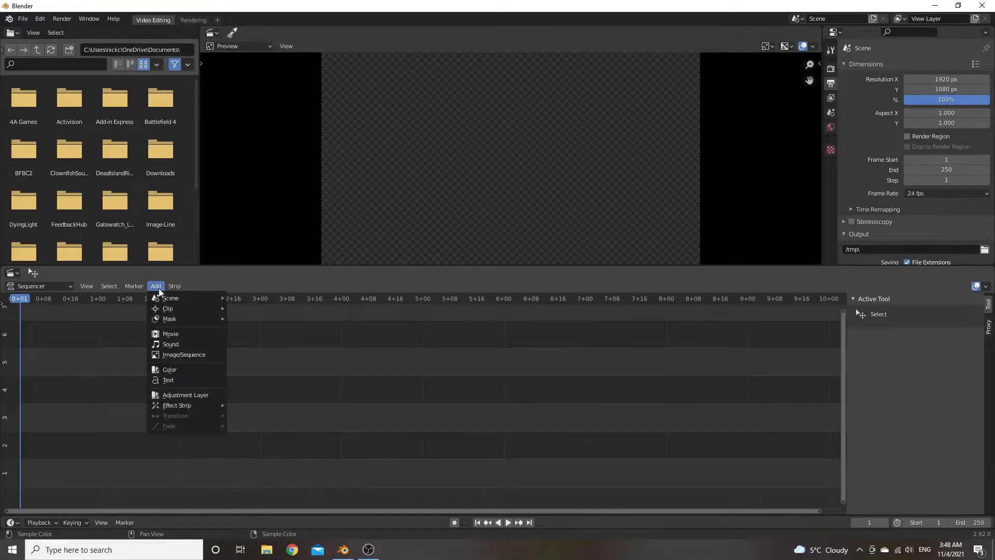
left_click(166, 334)
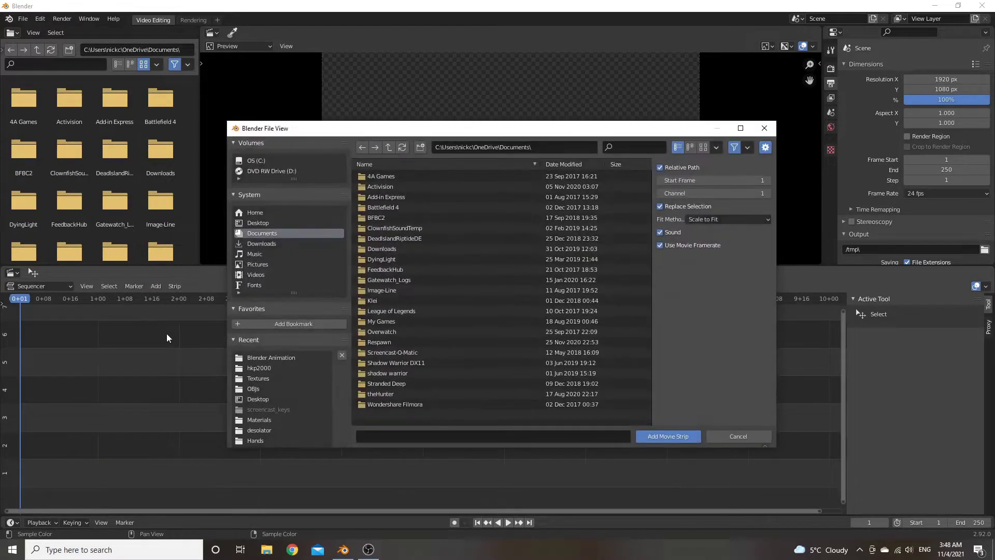
left_click(263, 223)
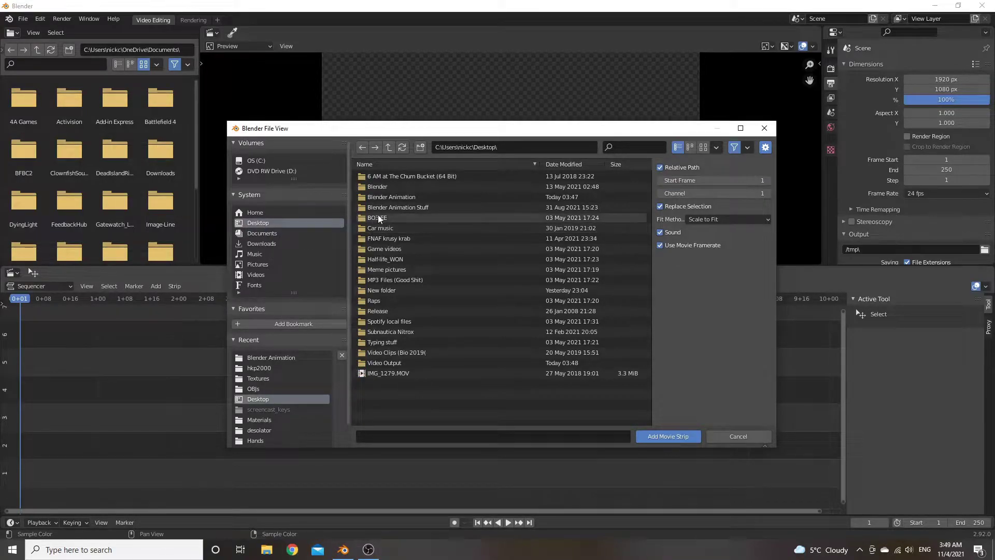
double_click(394, 198)
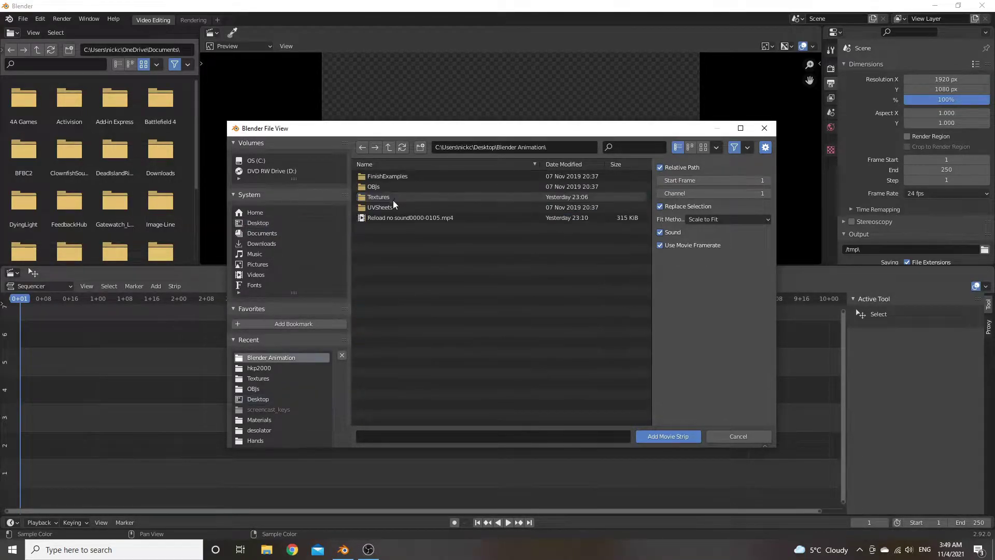
double_click(388, 217)
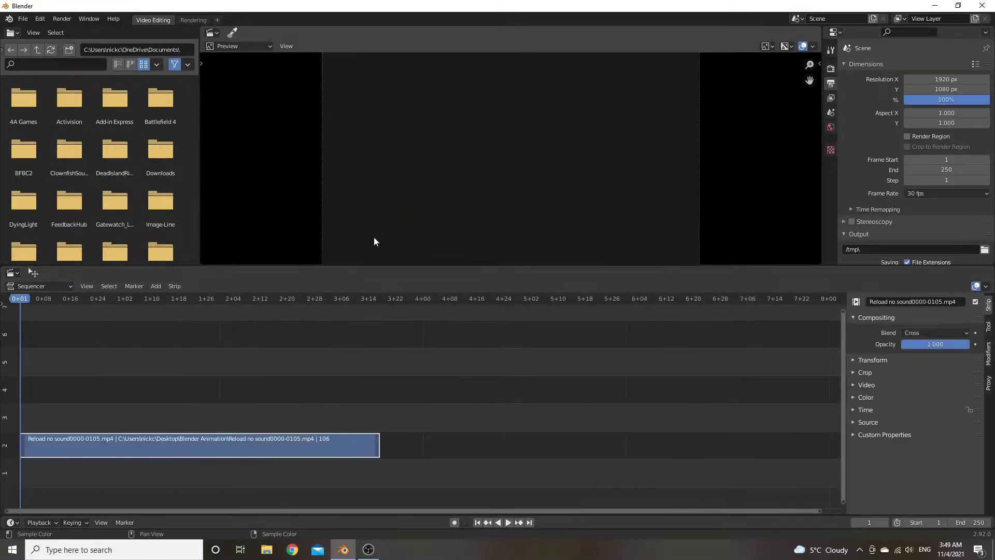
Step: Play and scrub through the reload clip to preview it
key("space")
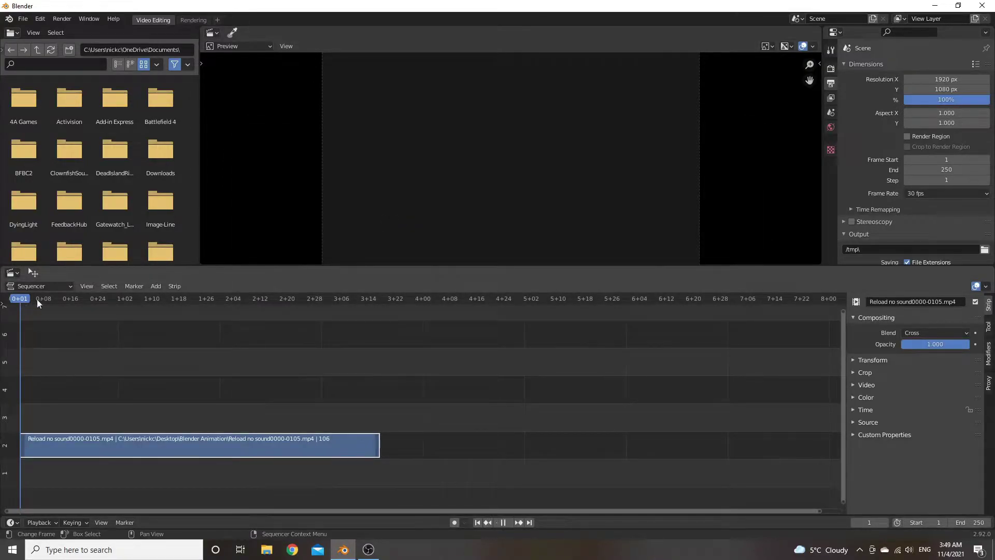
left_click_drag(36, 300, 243, 315)
key("space")
left_click(151, 322)
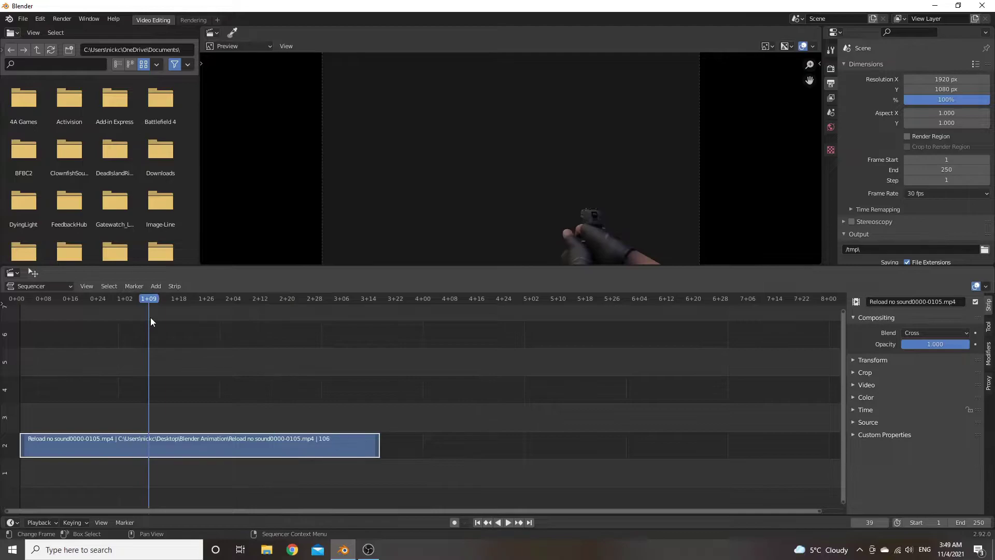
key("space")
left_click_drag(167, 306, 380, 343)
key("space")
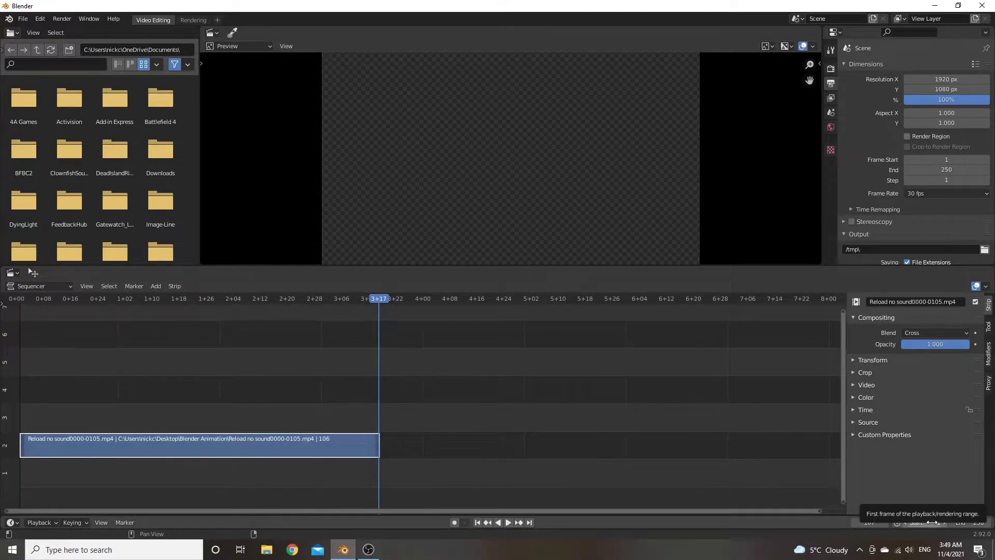
Step: Set the scene end frame to 106 and scrub the playhead back into the clip
left_click(972, 523)
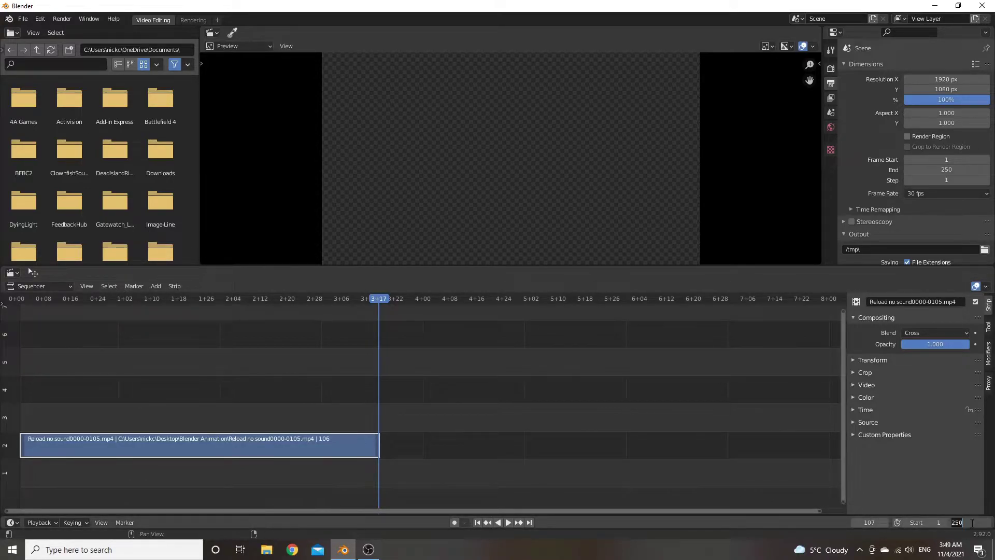
type("106")
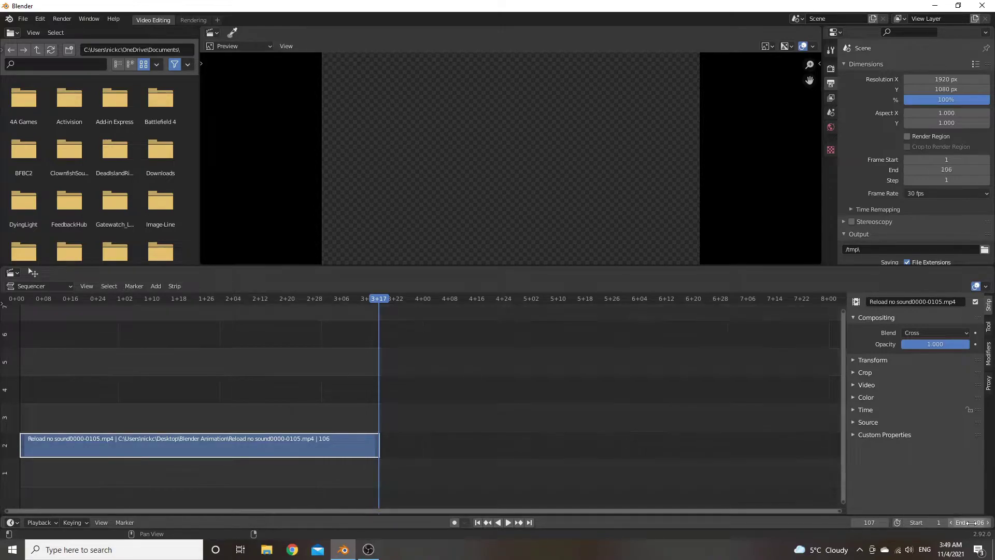
key("Return")
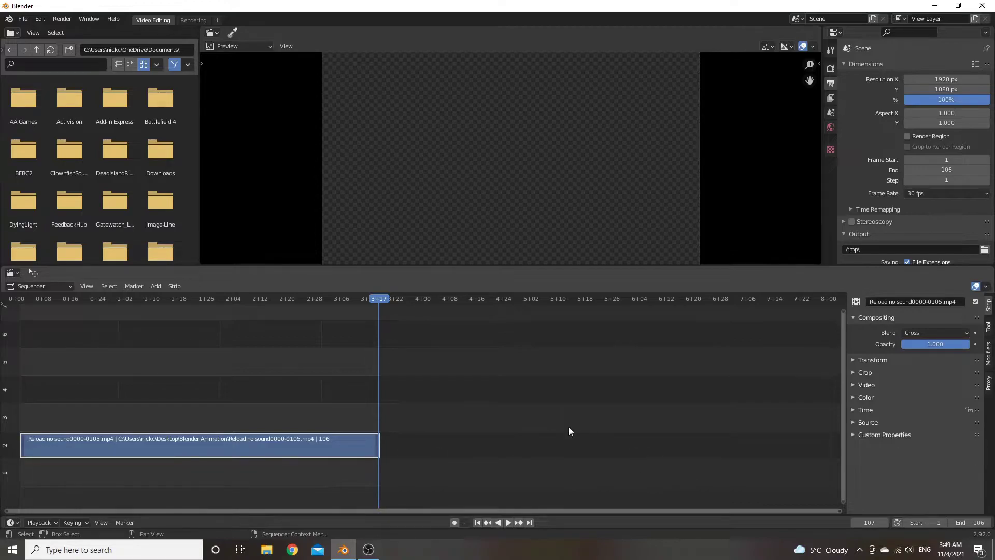
left_click_drag(381, 303, 30, 347)
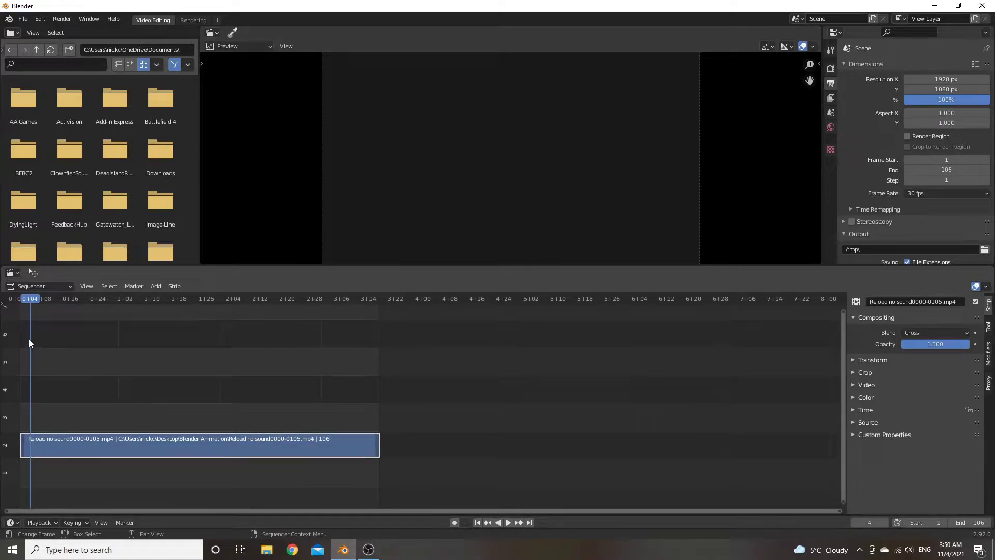
Step: With the playhead at frame 4, browse for a sound into Cs Sounds > … > weapons (updated)
left_click_drag(30, 307, 30, 303)
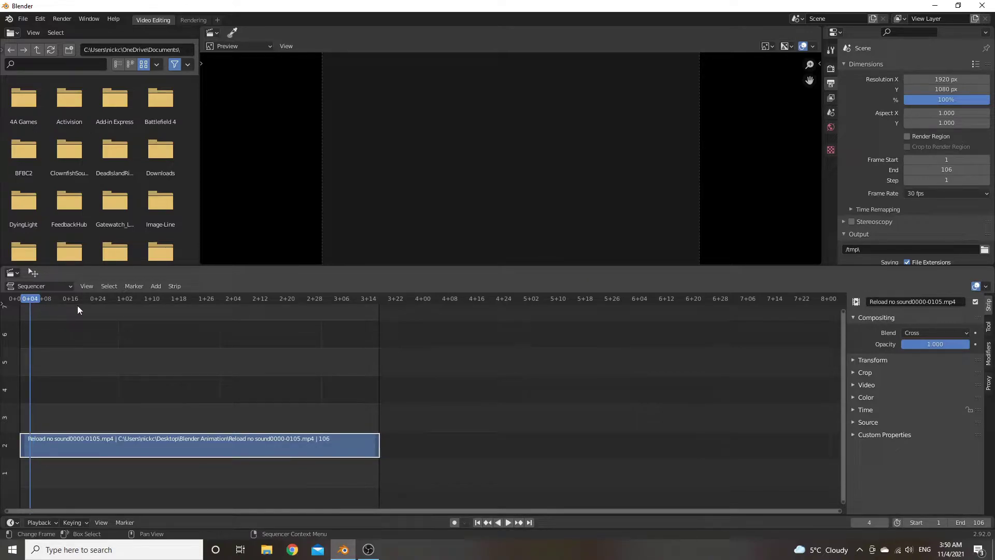
left_click(156, 286)
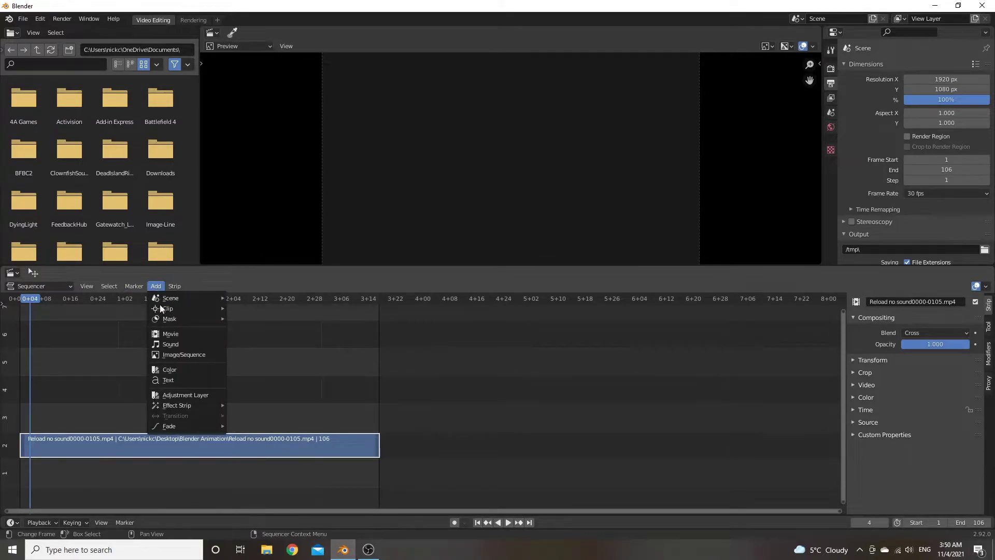
left_click(171, 344)
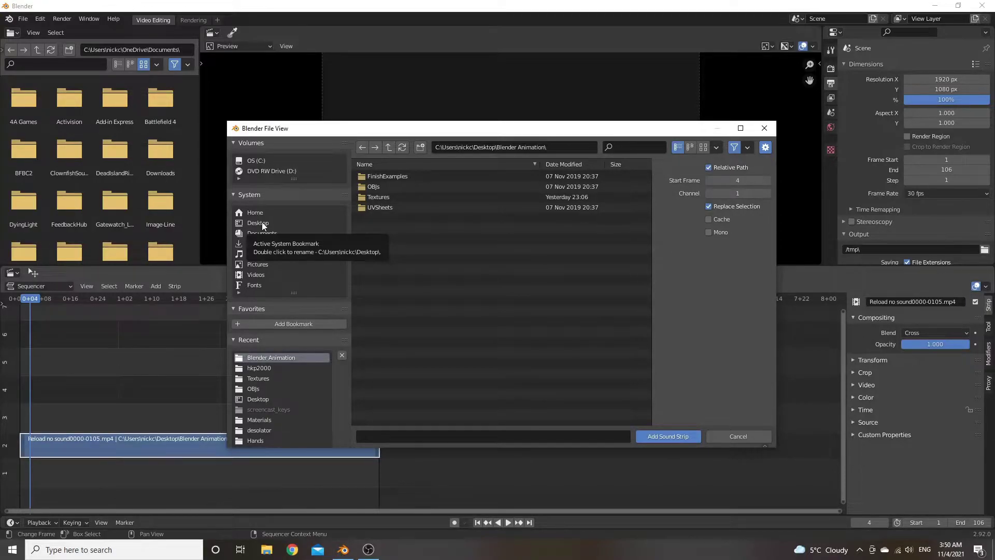
left_click(262, 221)
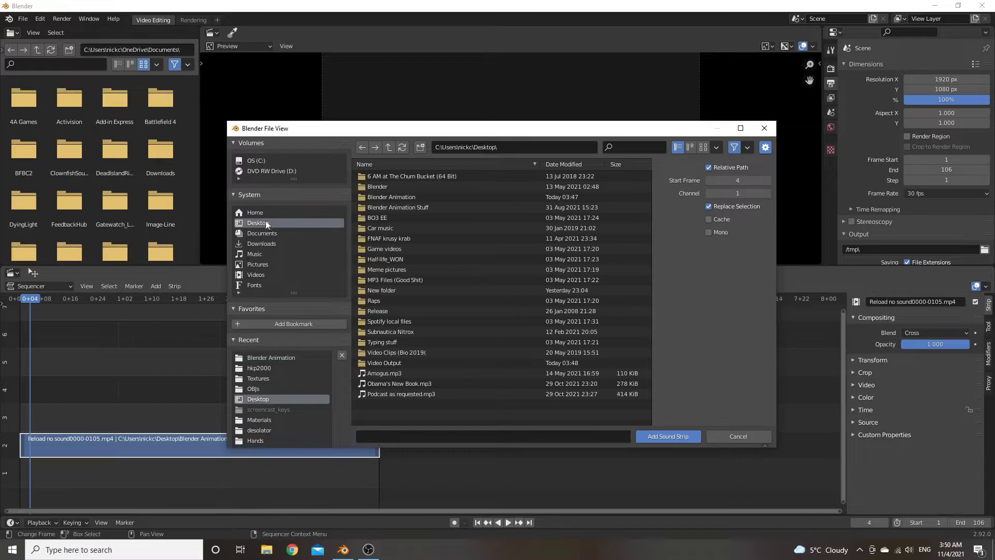
left_click(397, 207)
double_click(396, 207)
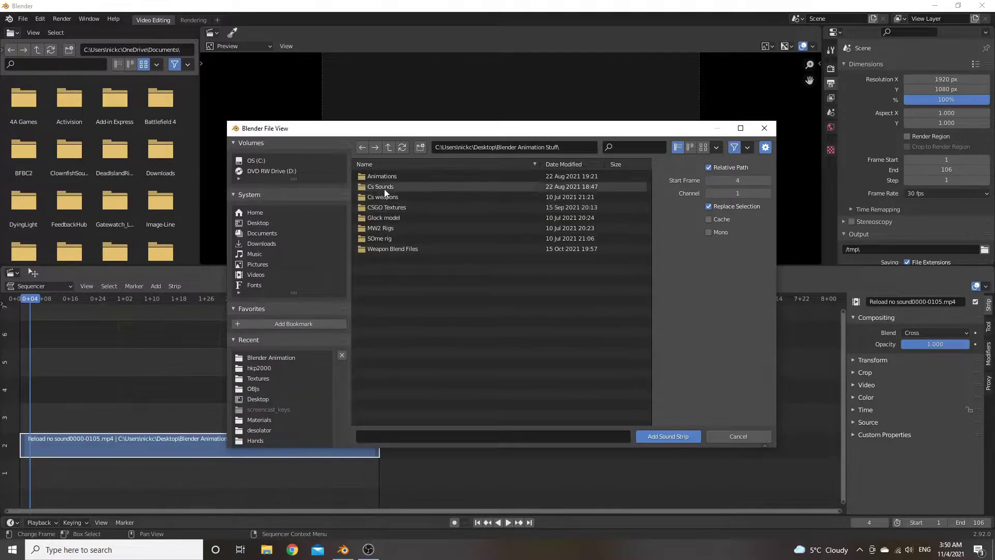
double_click(383, 188)
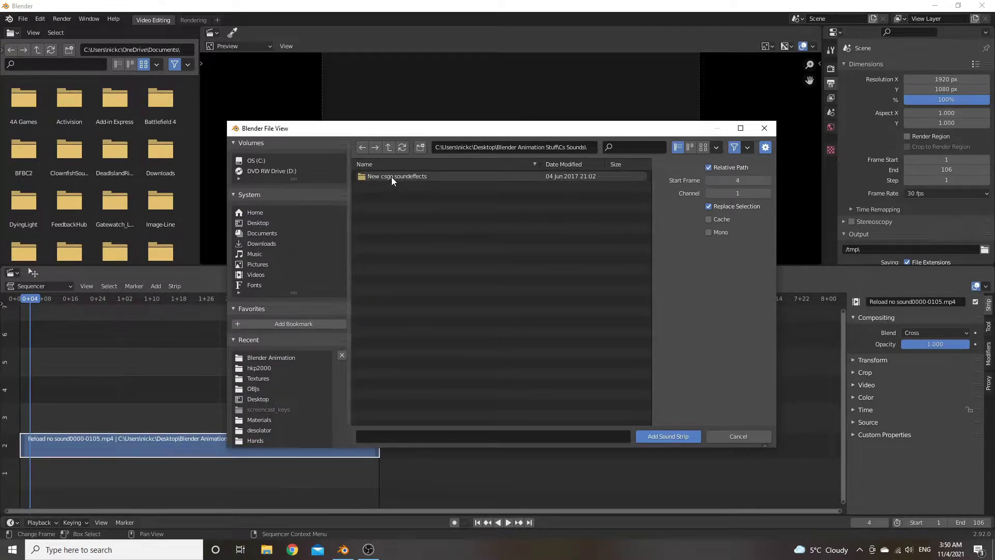
double_click(391, 177)
double_click(395, 178)
double_click(384, 177)
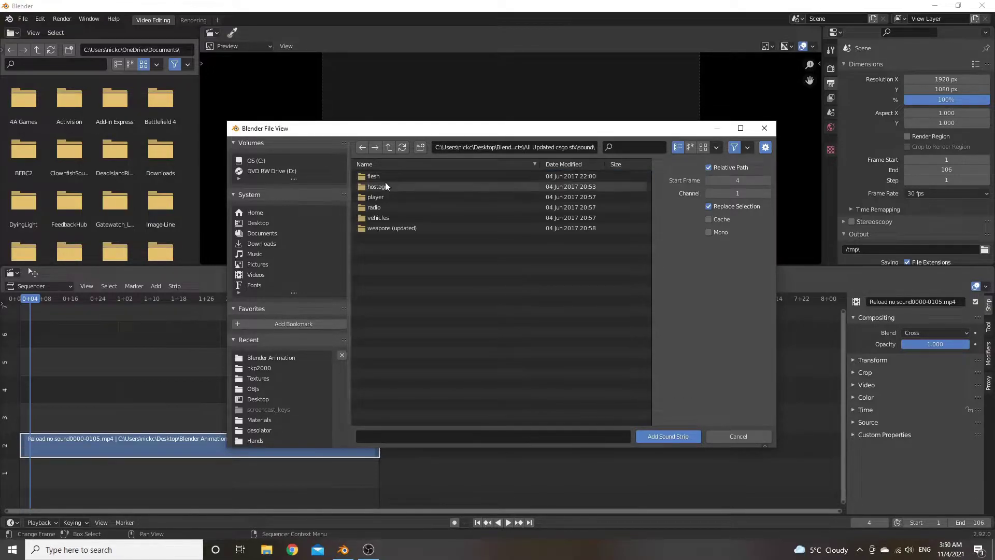
double_click(381, 225)
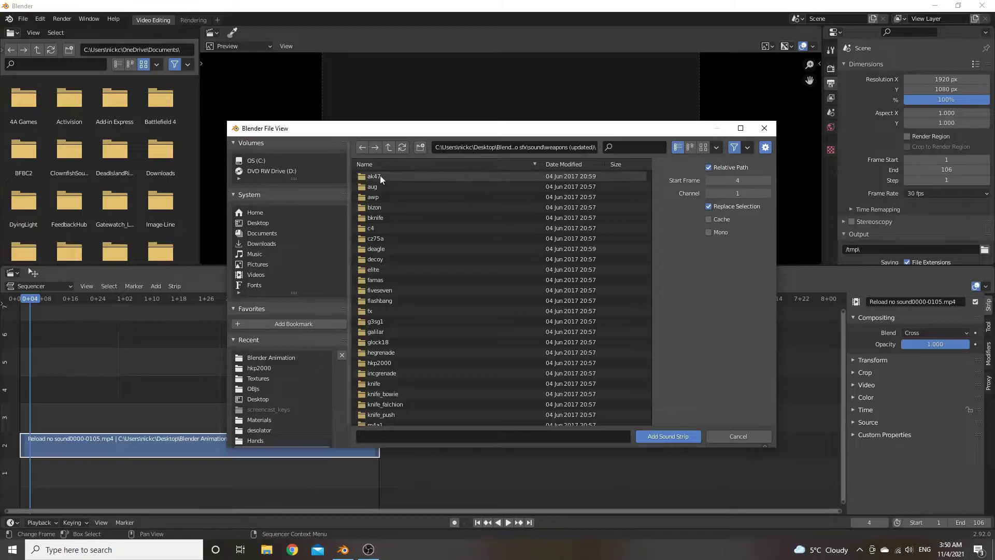
Step: Open the hkp2000 folder and add hkp2000_draw.wav as a sound strip on channel 1
scroll(384, 394, "down", 7)
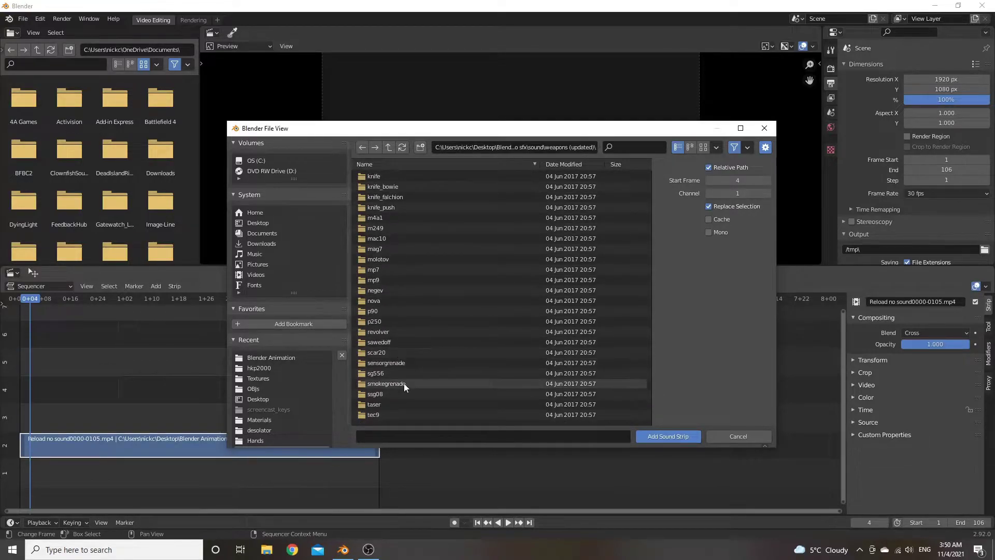
scroll(403, 363, "up", 2)
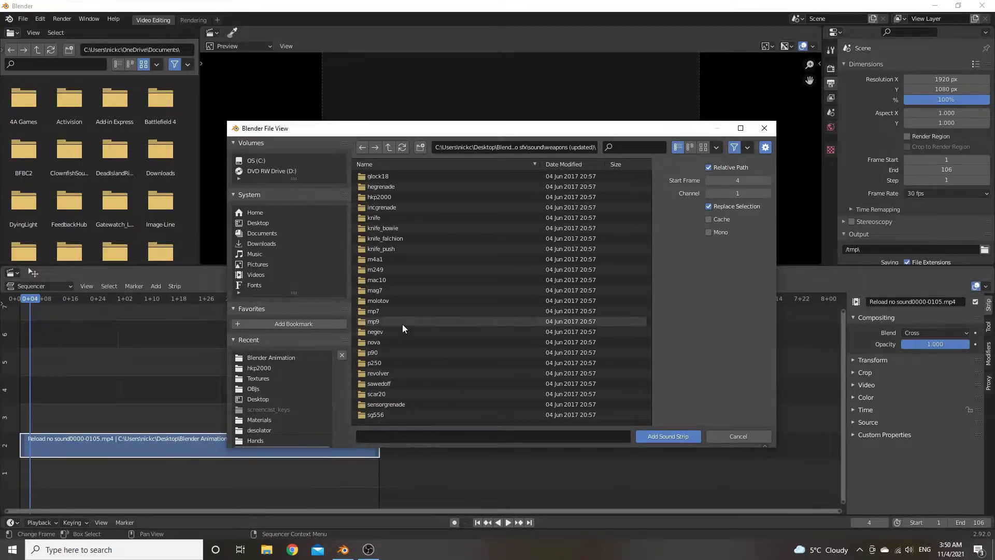
scroll(417, 344, "up", 2)
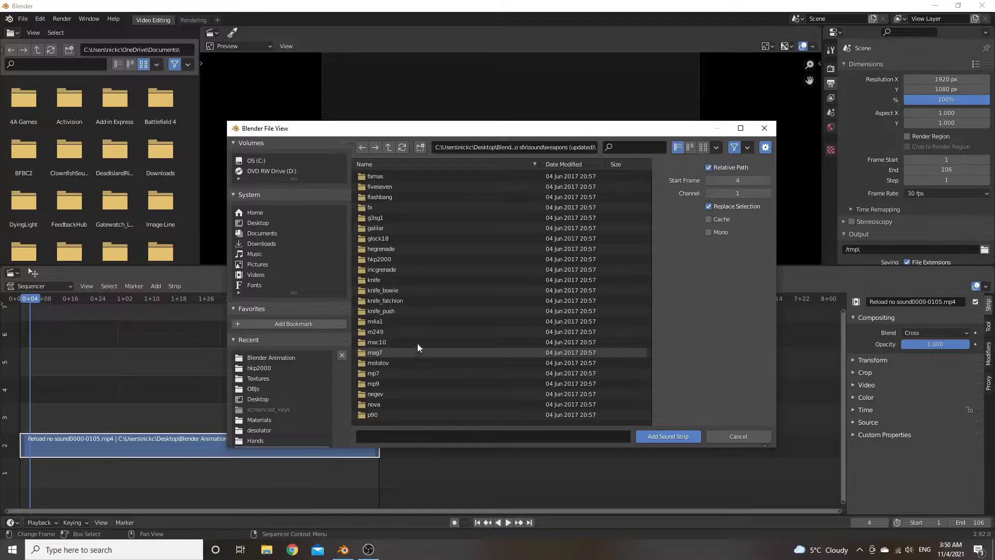
double_click(380, 260)
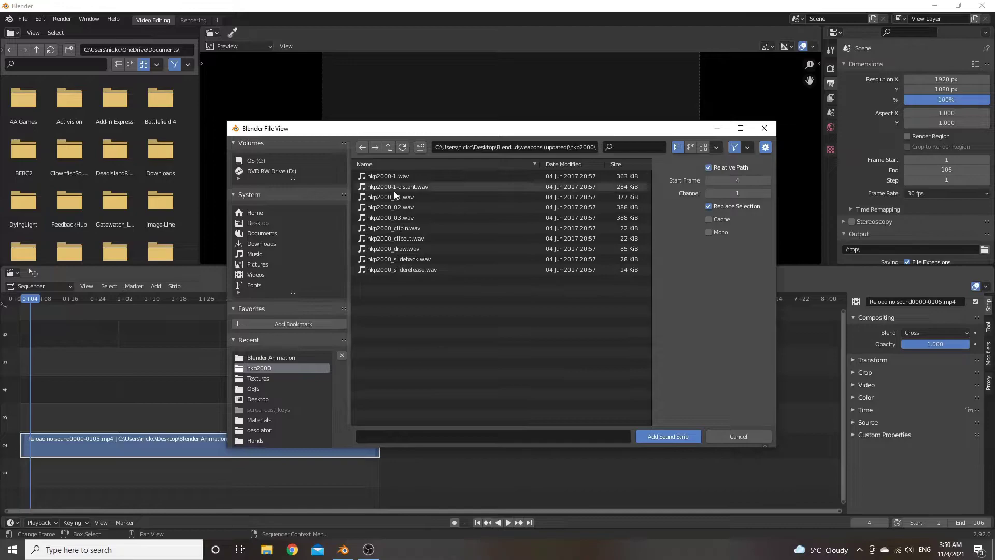
double_click(405, 249)
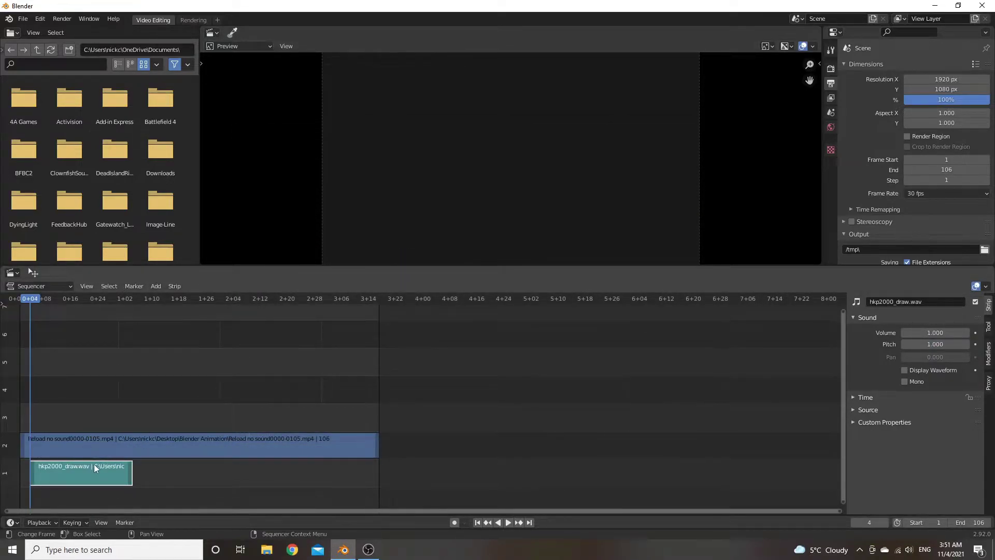
Step: Enable audio Scrubbing in playback options and Display Waveform on the hkp2000_draw.wav strip
left_click(40, 521)
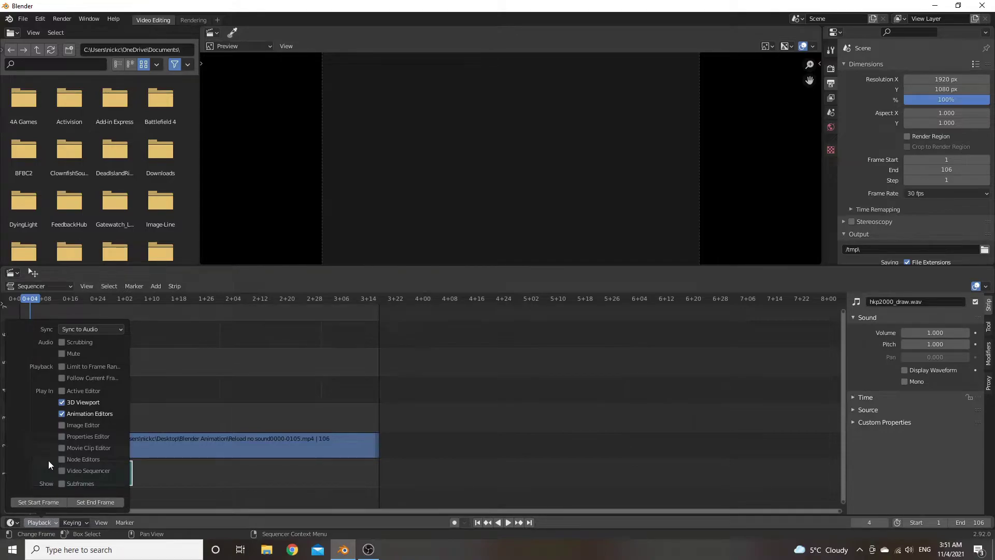
left_click(63, 342)
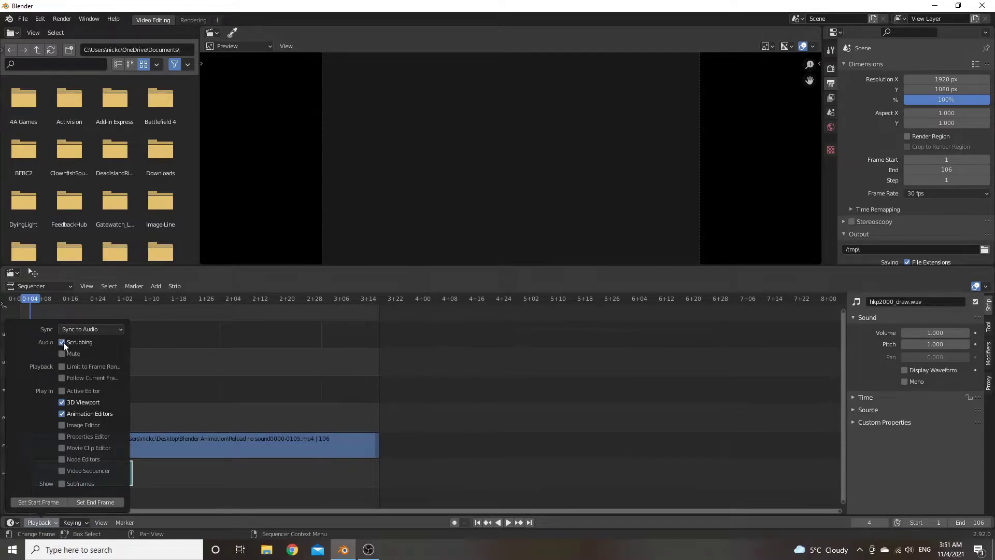
left_click(42, 522)
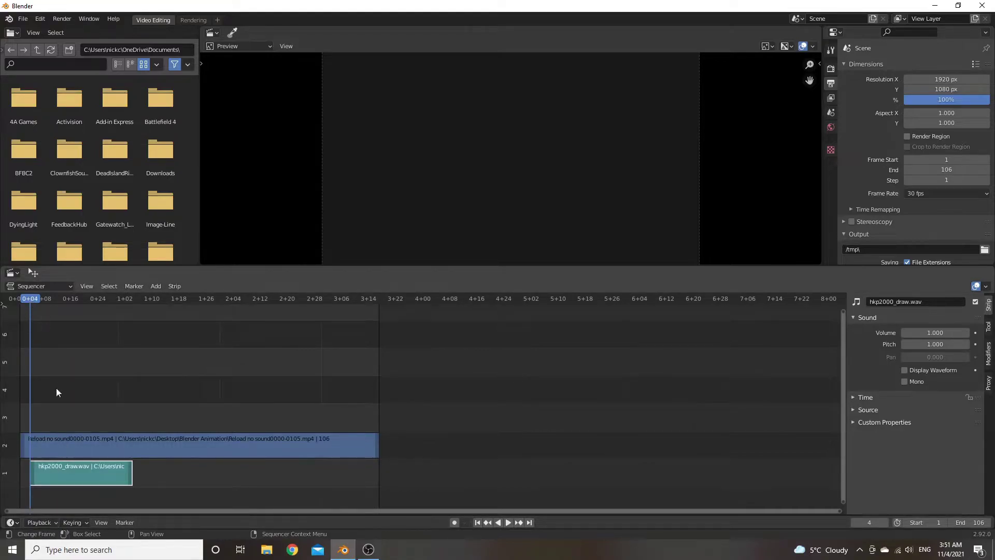
mouse_move(33, 300)
left_mouse_down()
mouse_move(83, 299)
mouse_move(50, 306)
left_mouse_up()
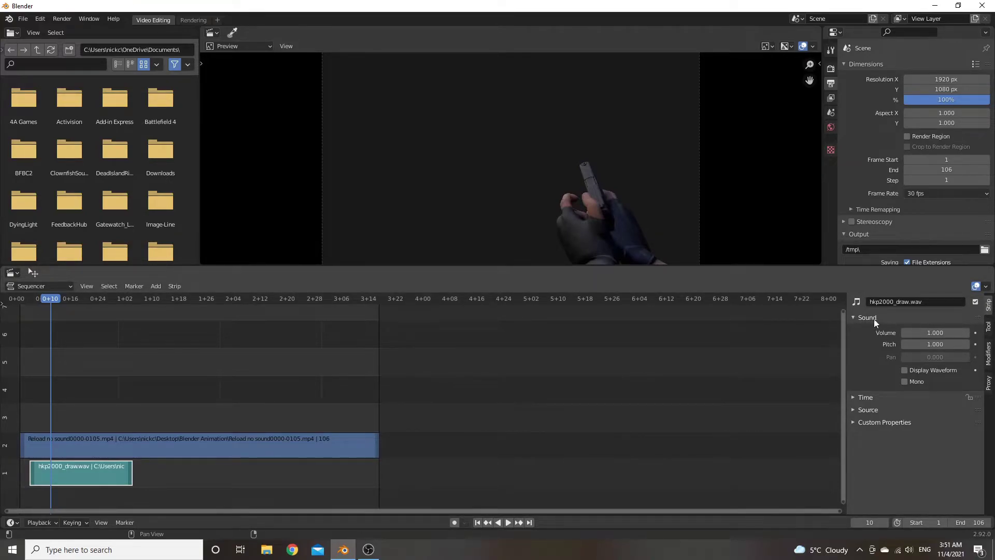
left_click(905, 370)
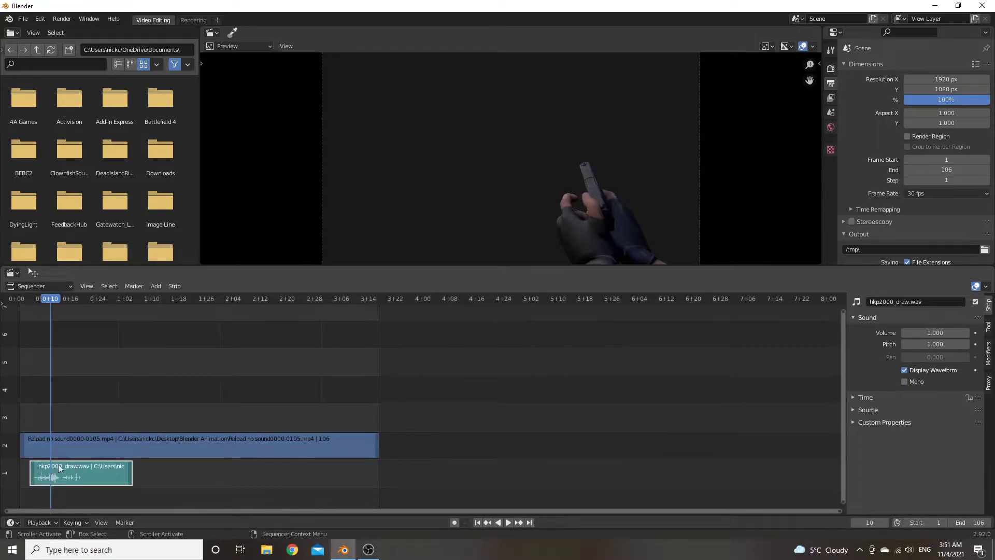
left_click_drag(40, 299, 32, 299)
Step: Play and scrub the sequence to find frame 17, where the slide pulls back
key("space")
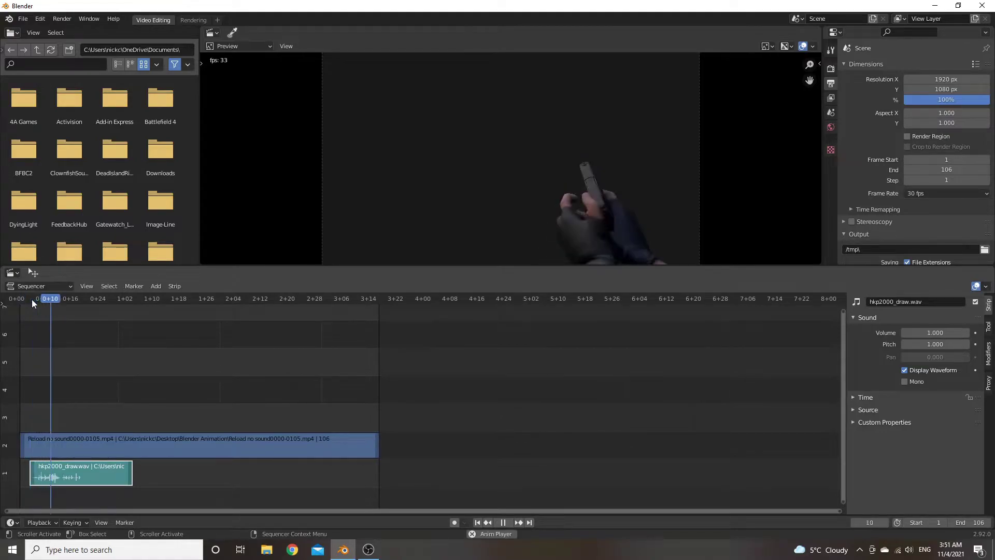
left_click_drag(98, 299, 73, 314)
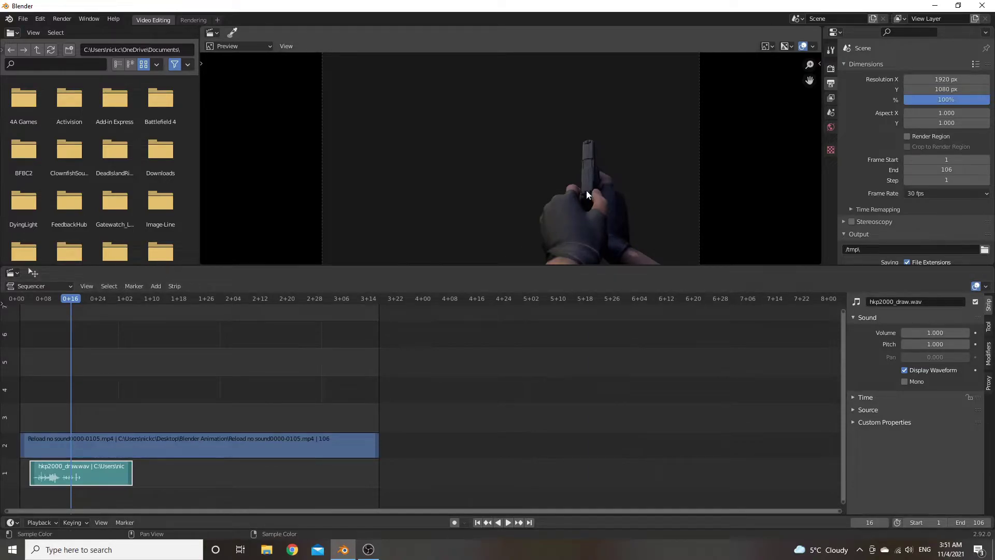
left_click_drag(70, 297, 77, 300)
Step: Add hkp2000_slideback.wav at frame 17 with its waveform shown, then play to check sync
left_click(156, 286)
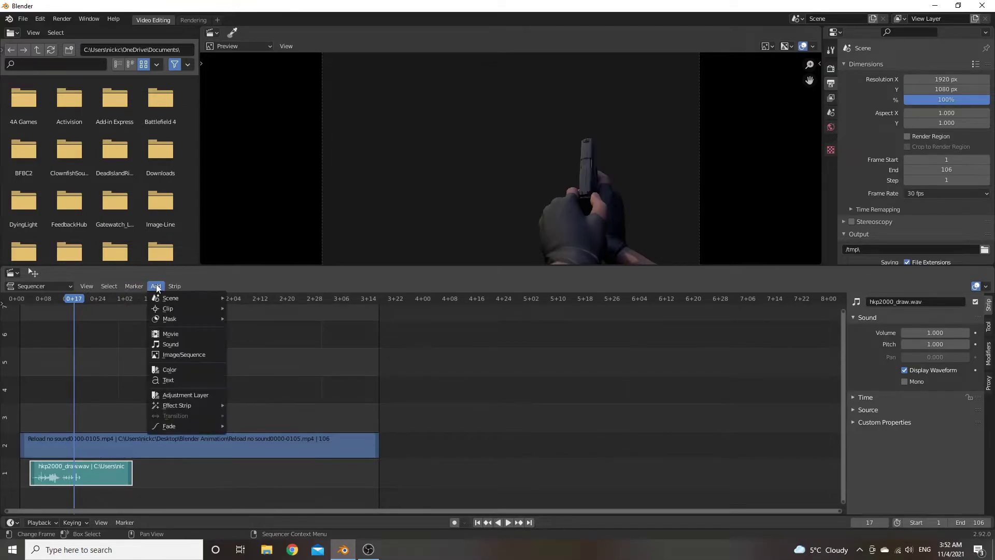
left_click(169, 344)
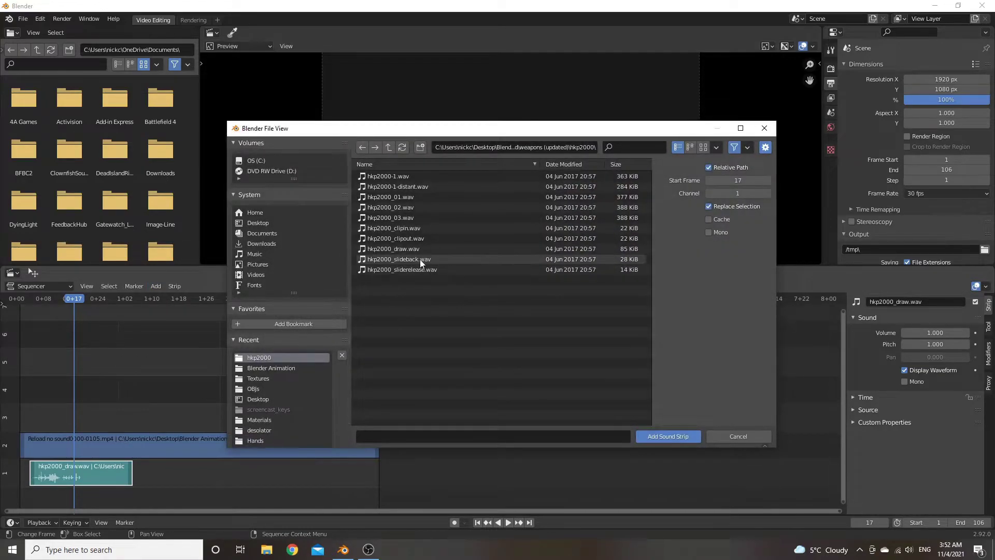
double_click(420, 259)
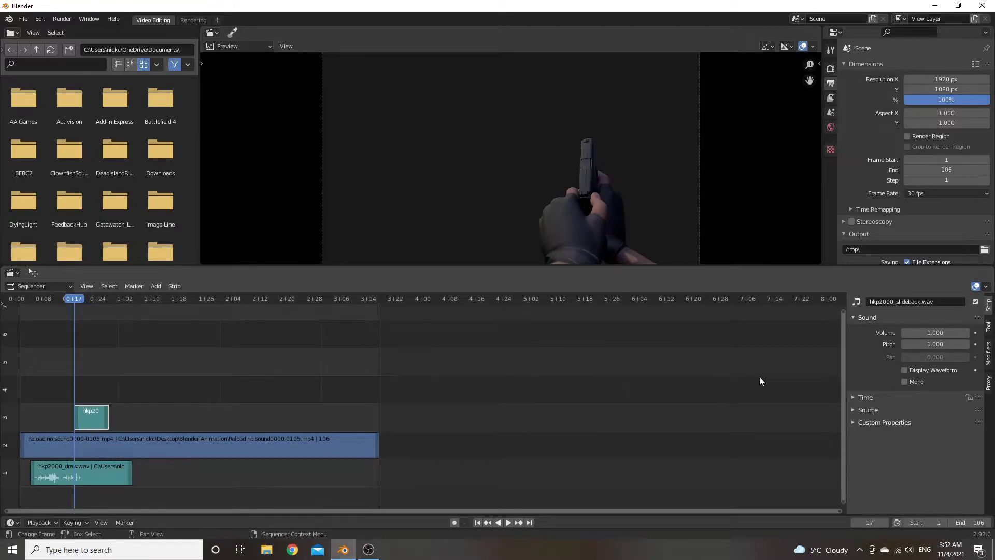
left_click(905, 371)
key("space")
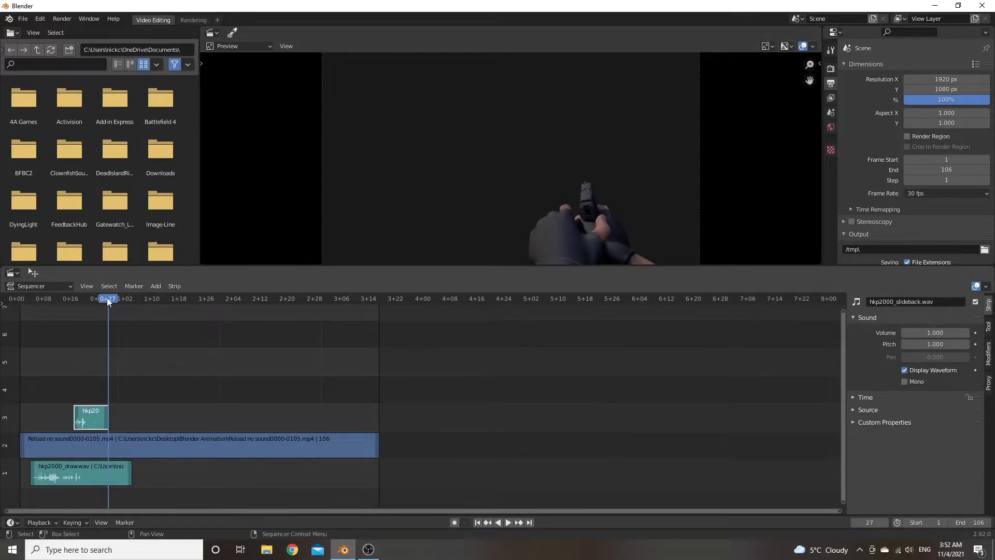
mouse_move(107, 297)
left_mouse_down()
mouse_move(74, 303)
mouse_move(95, 303)
left_mouse_up()
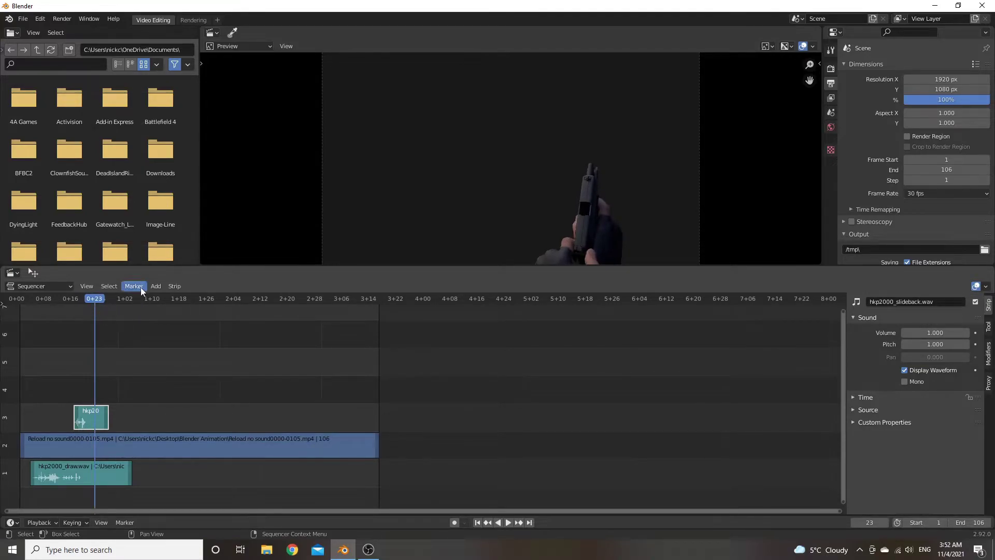
Step: Add hkp2000_sliderelease.wav at frame 23 with its waveform, undoing an accidental slideback copy
left_click(155, 286)
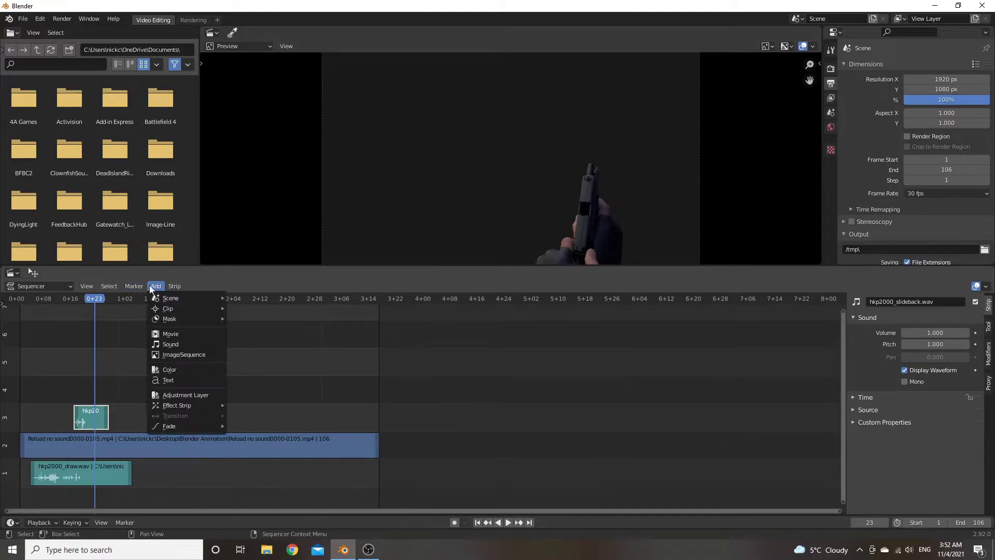
left_click(164, 345)
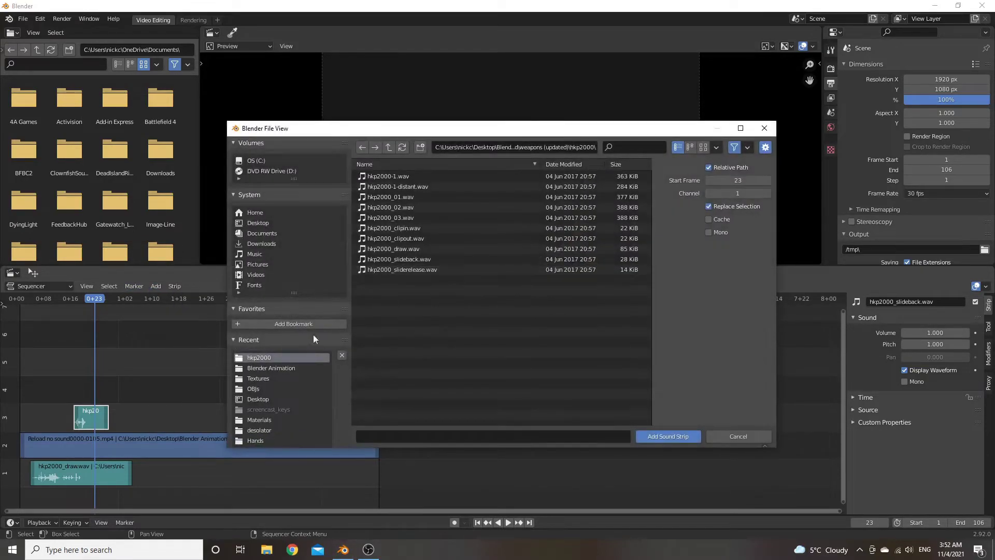
double_click(428, 259)
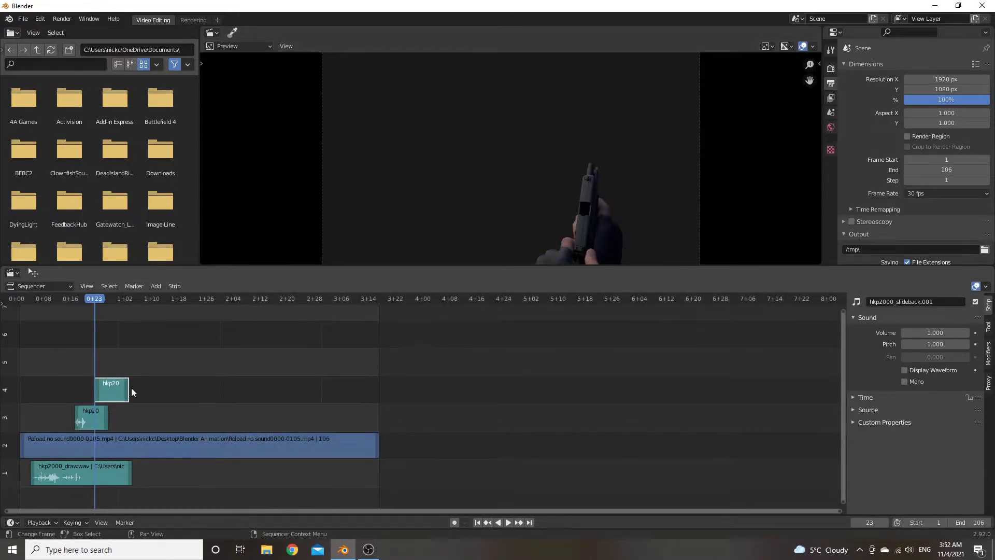
key("ctrl+z")
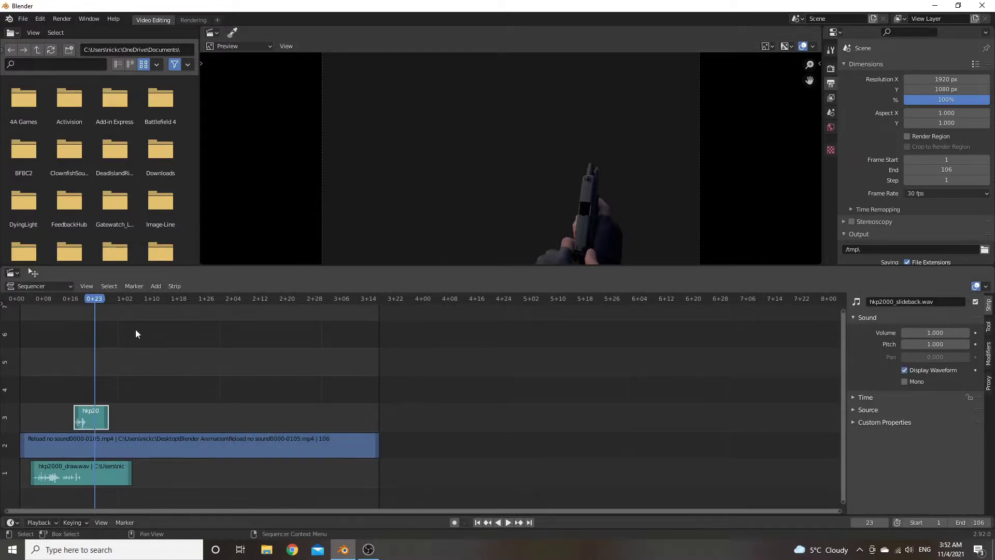
left_click(155, 286)
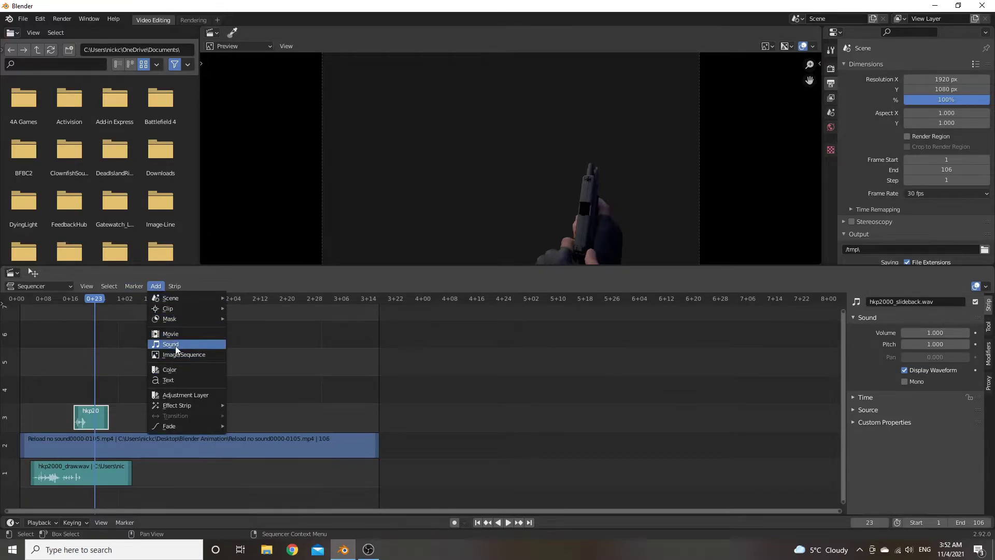
left_click(182, 334)
double_click(424, 270)
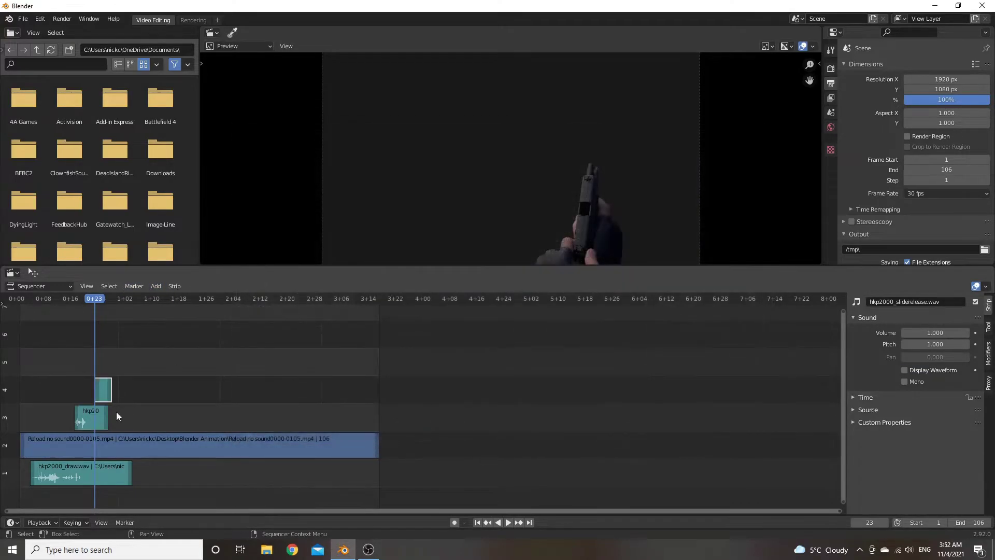
left_click(906, 370)
Step: Play back to check sync, then move the hkp2000_draw.wav strip 3 frames earlier
key("space")
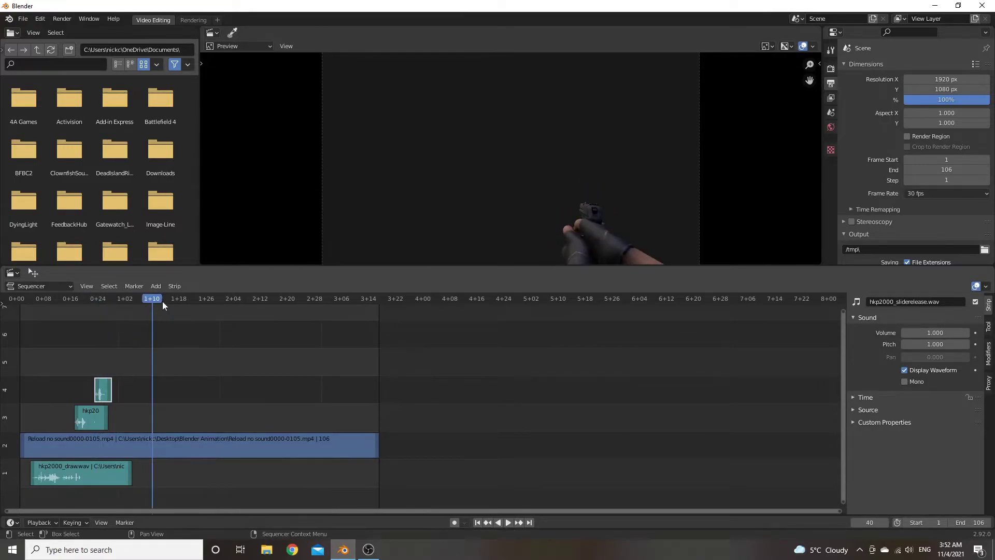
left_click_drag(150, 298, 14, 308)
key("space")
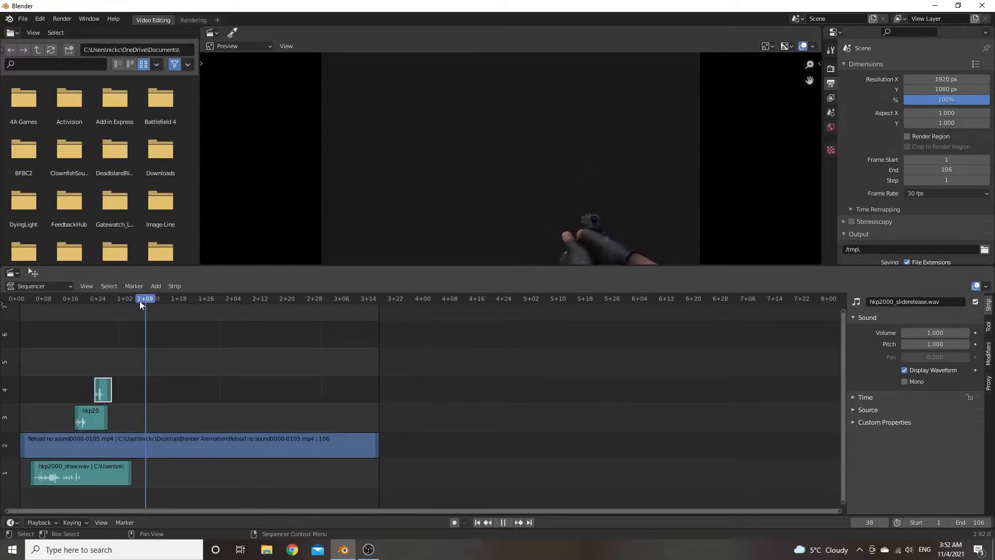
left_click_drag(143, 300, 73, 321)
key("space")
left_click(97, 481)
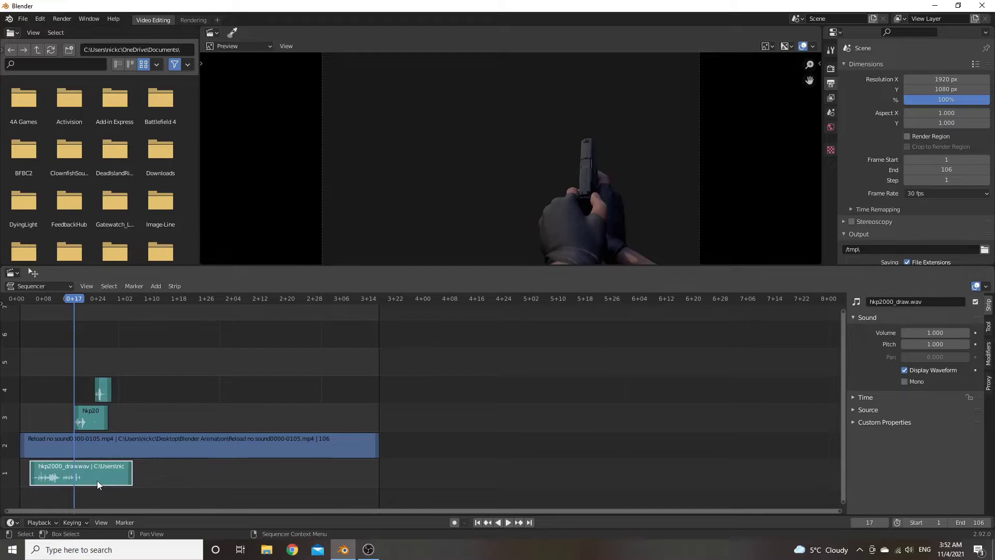
left_click_drag(97, 480, 87, 481)
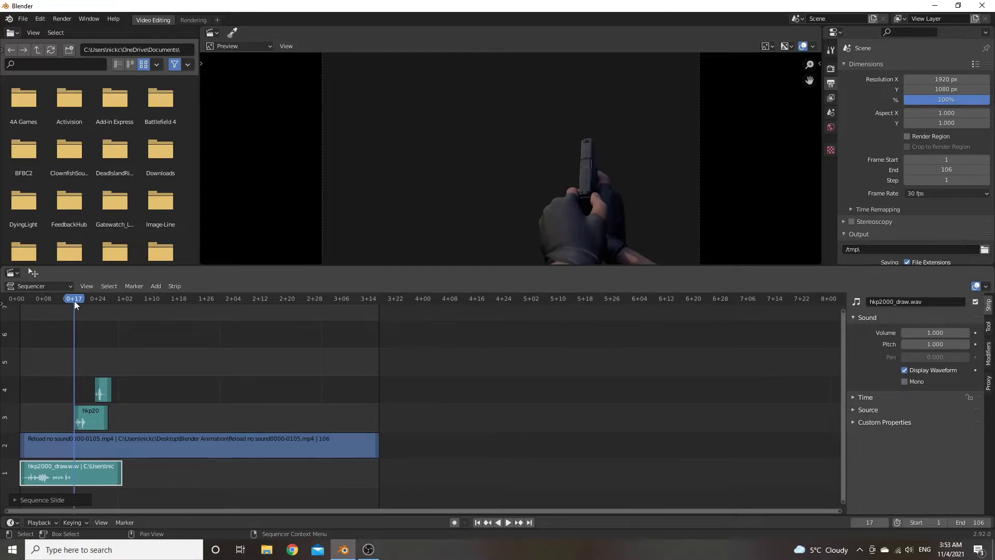
Step: Add hkp2000_clipout.wav at frame 61 on channel 3 with its waveform, then preview the timing
left_click_drag(74, 301, 226, 310)
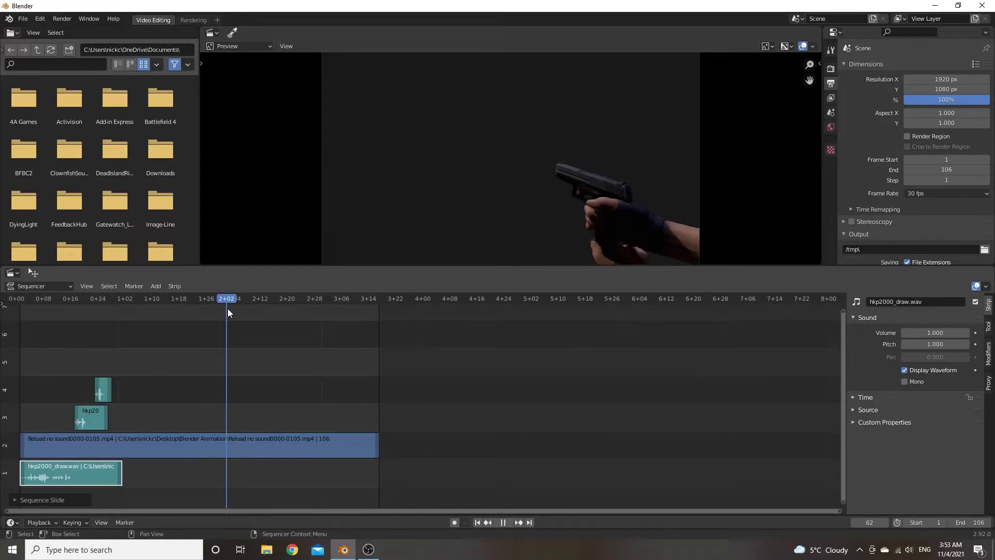
mouse_move(228, 309)
left_mouse_down()
mouse_move(217, 309)
mouse_move(225, 307)
left_mouse_up()
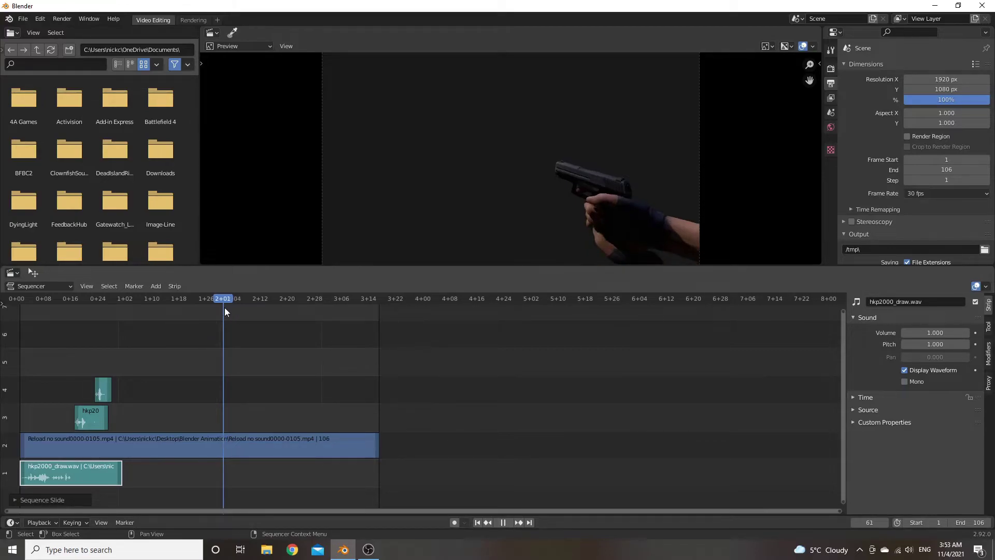
left_click(156, 287)
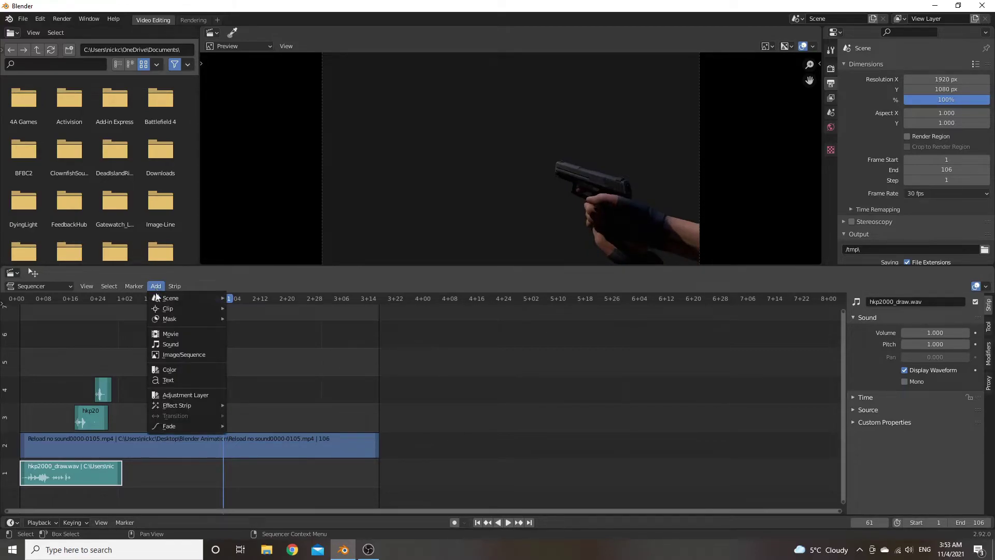
left_click(154, 346)
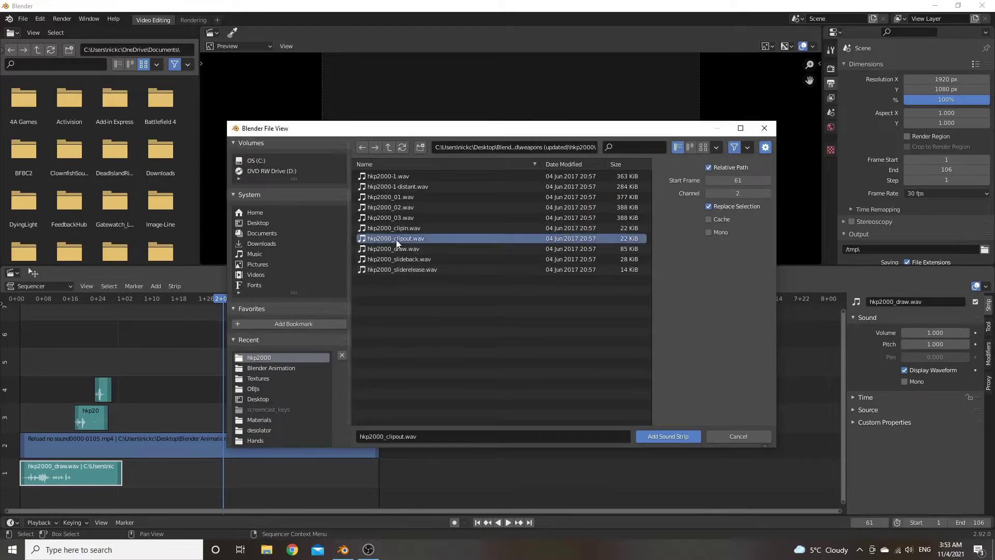
double_click(396, 238)
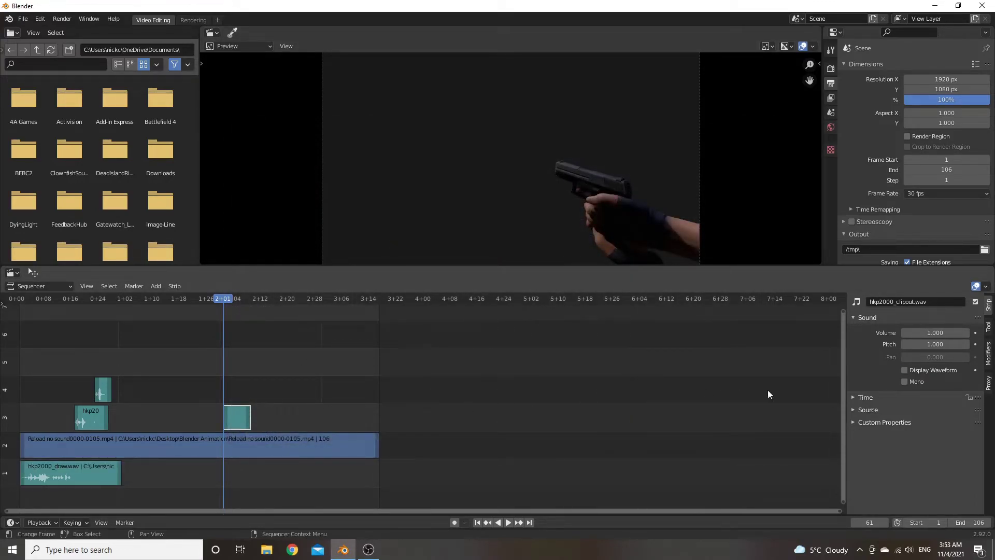
left_click(912, 371)
key("space")
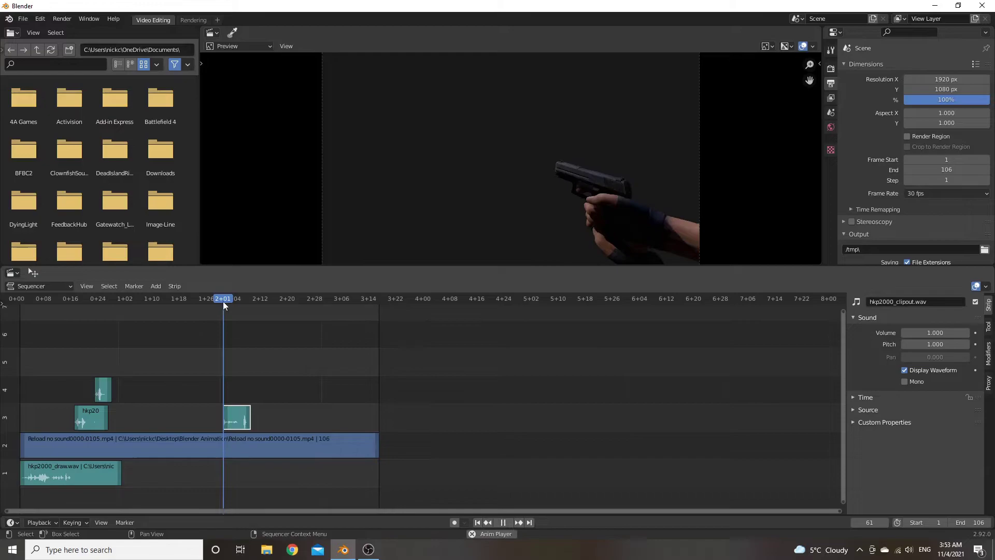
mouse_move(328, 300)
left_mouse_down()
mouse_move(272, 304)
mouse_move(281, 298)
left_mouse_up()
Step: Add hkp2000_clipin.wav at frame 78 on channel 4 with its waveform and play to check
left_click(155, 286)
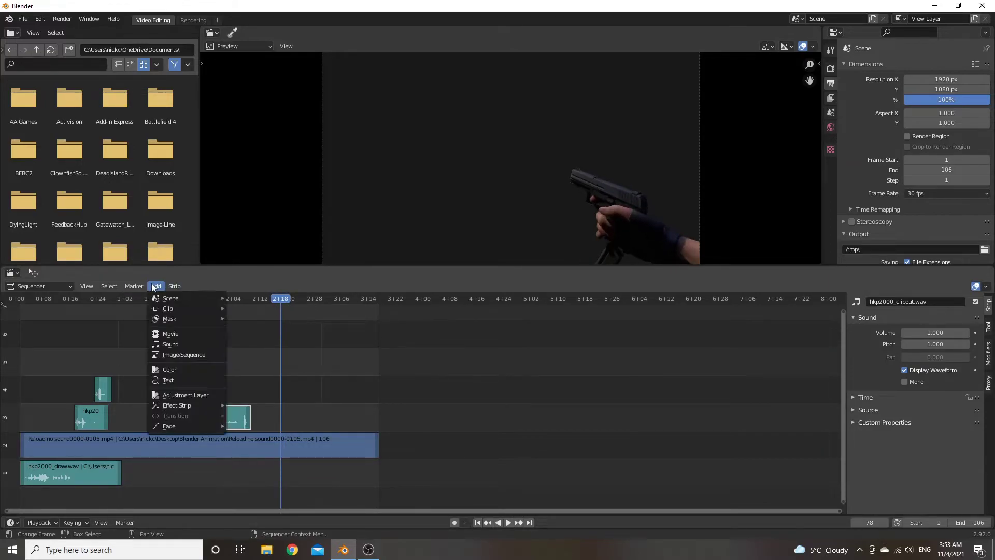
left_click(170, 346)
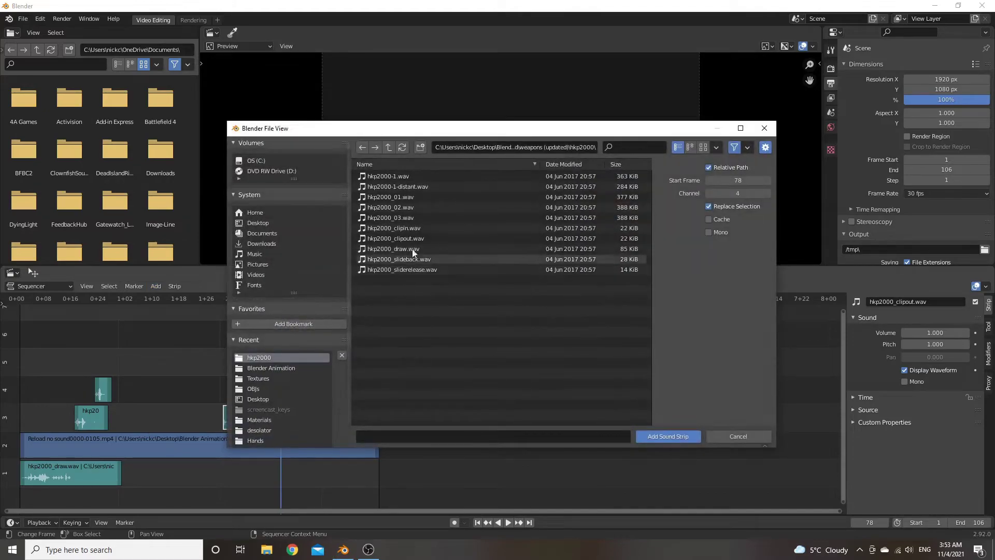
double_click(408, 228)
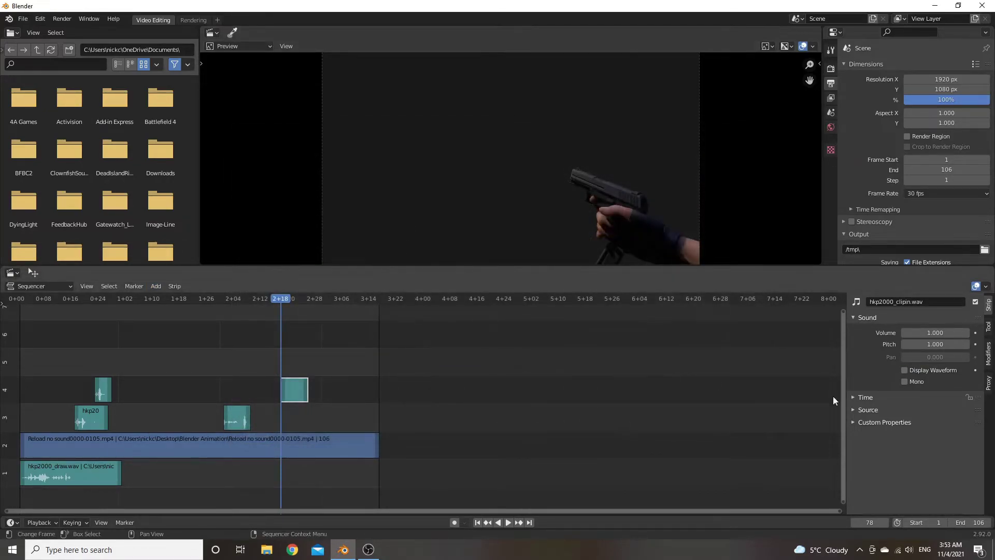
left_click(905, 370)
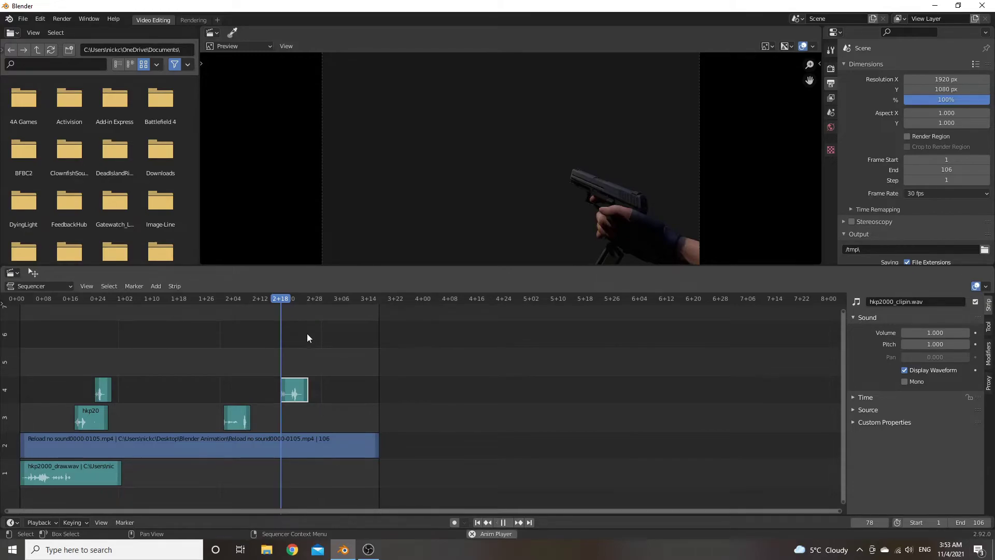
key("space")
left_click_drag(339, 299, 356, 301)
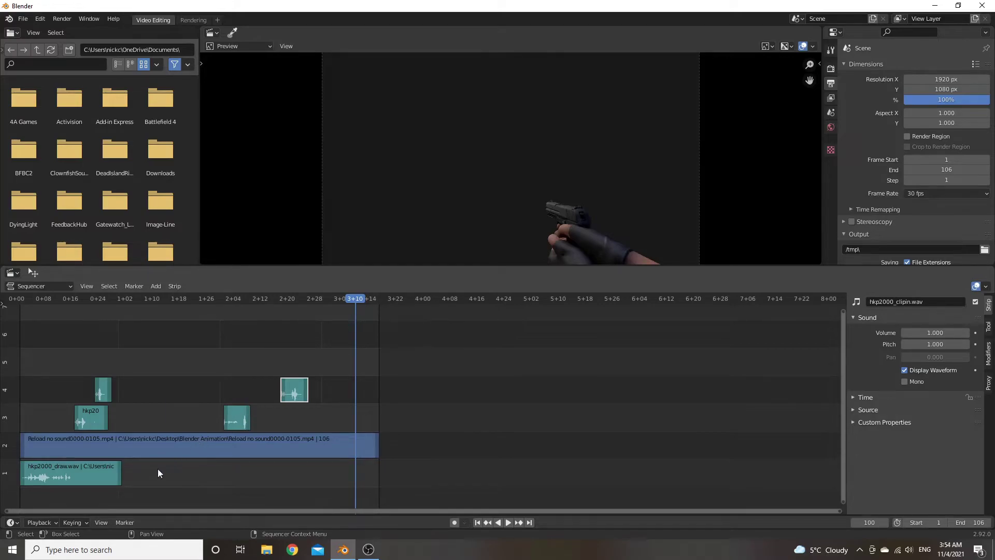
Step: Paste a copy of hkp2000_draw.wav at frame 98 and select the hkp2000_draw.001 strip
left_click(83, 478)
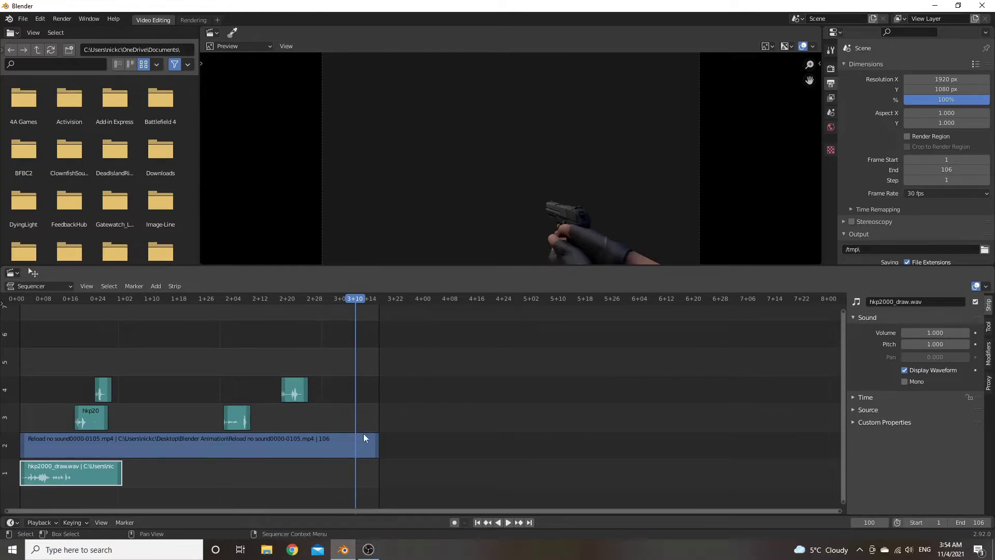
left_click_drag(363, 300, 349, 301)
key("ctrl+v")
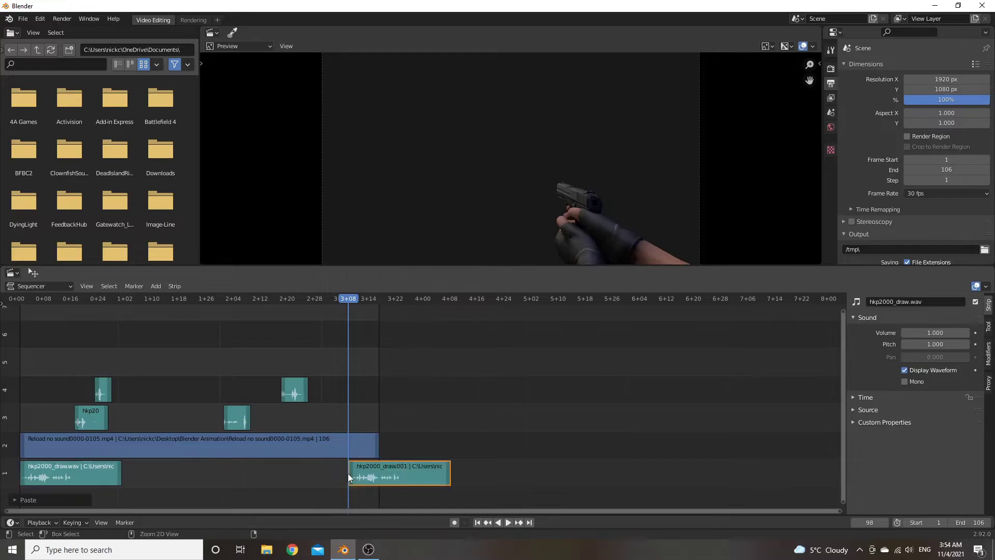
left_click(368, 473)
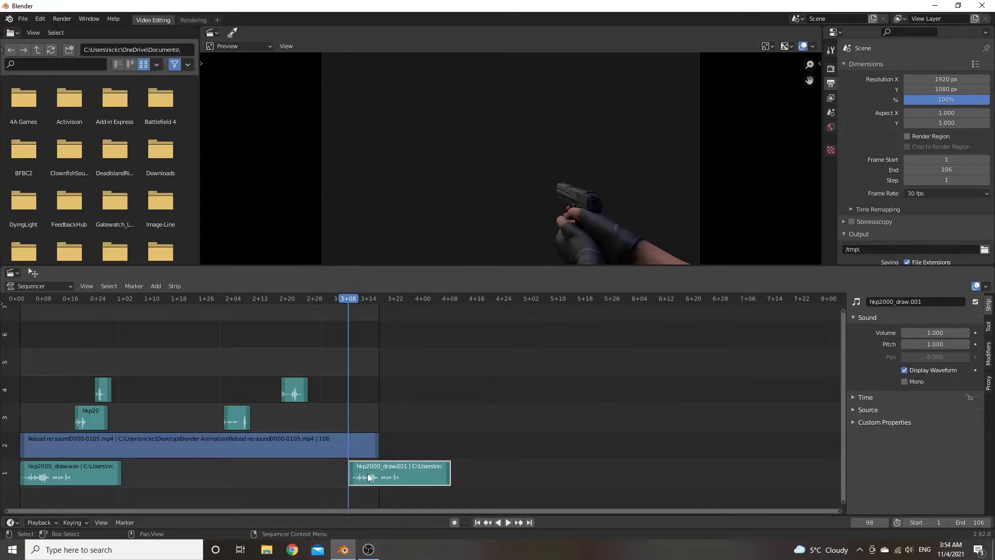
Step: Set the copied strip's pitch to 0.800 in the Sound panel
left_click(905, 346)
left_click(904, 346)
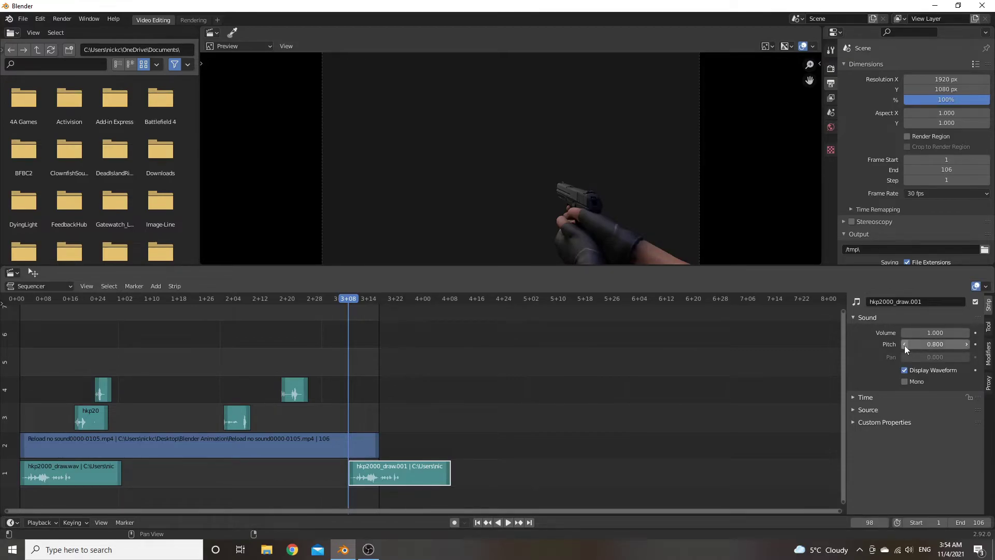
left_click(967, 345)
left_click(967, 344)
left_click(966, 344)
left_click(967, 344)
left_click(904, 344)
left_click(904, 345)
left_click(904, 344)
left_click(904, 344)
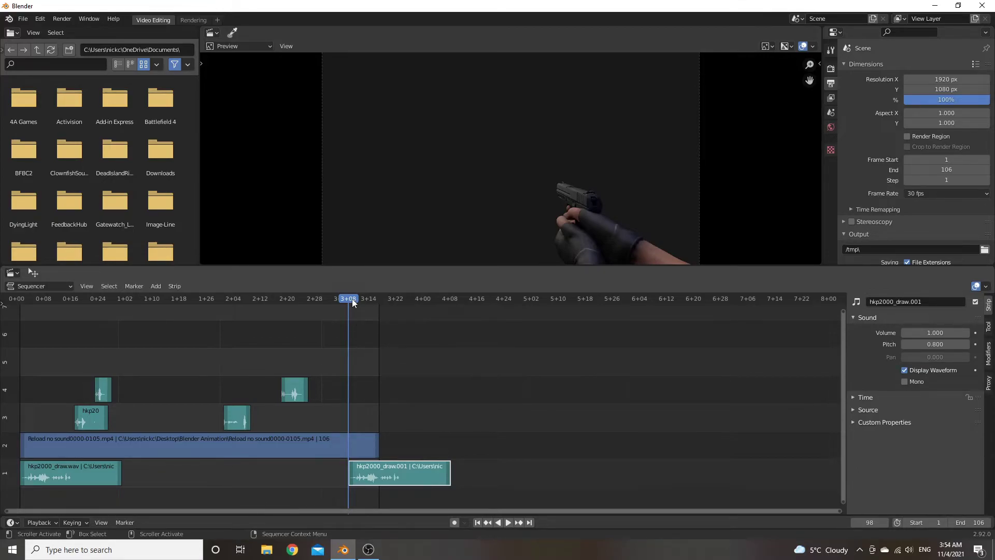
Step: Split the channel 1 draw sound at frame 107 and delete its trailing piece
left_click_drag(353, 299, 381, 301)
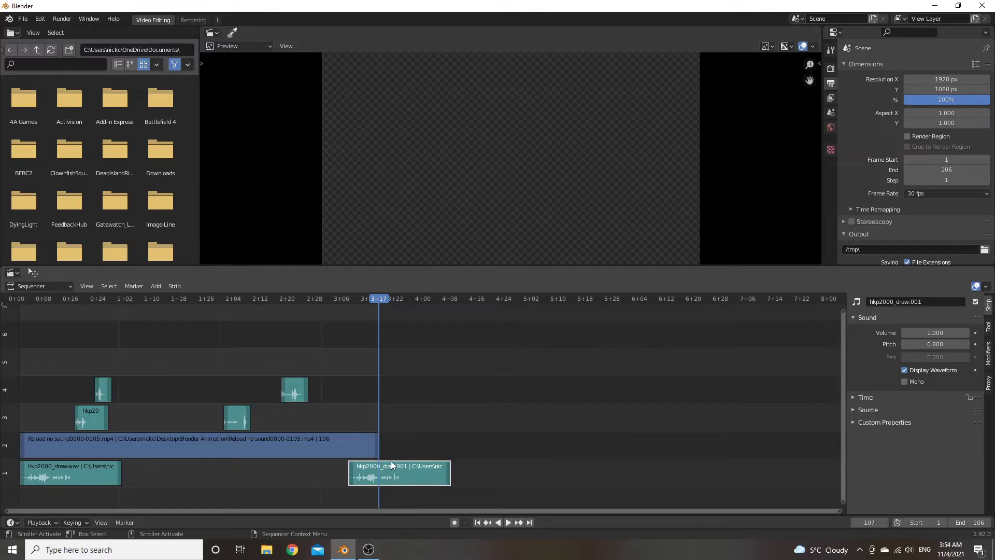
key("k")
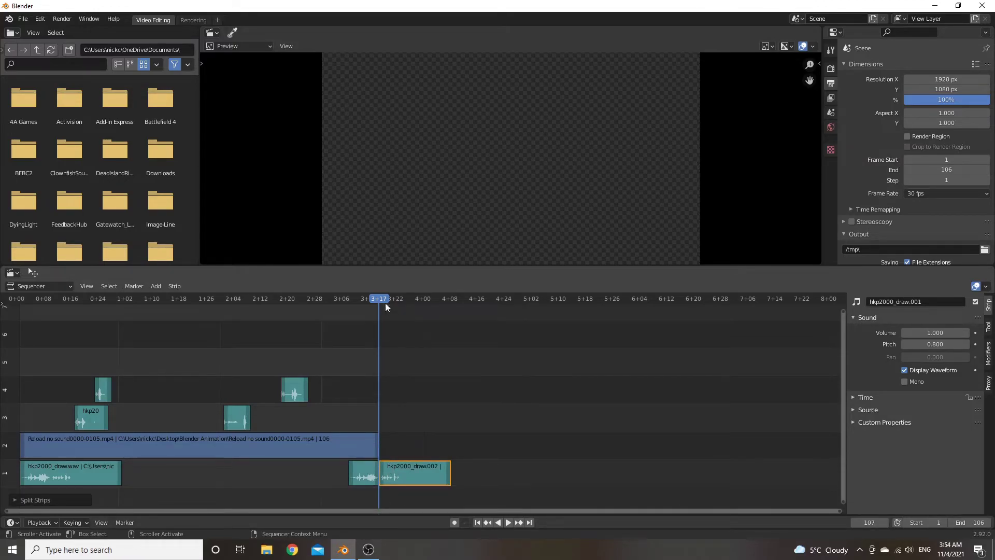
left_click_drag(381, 300, 352, 311)
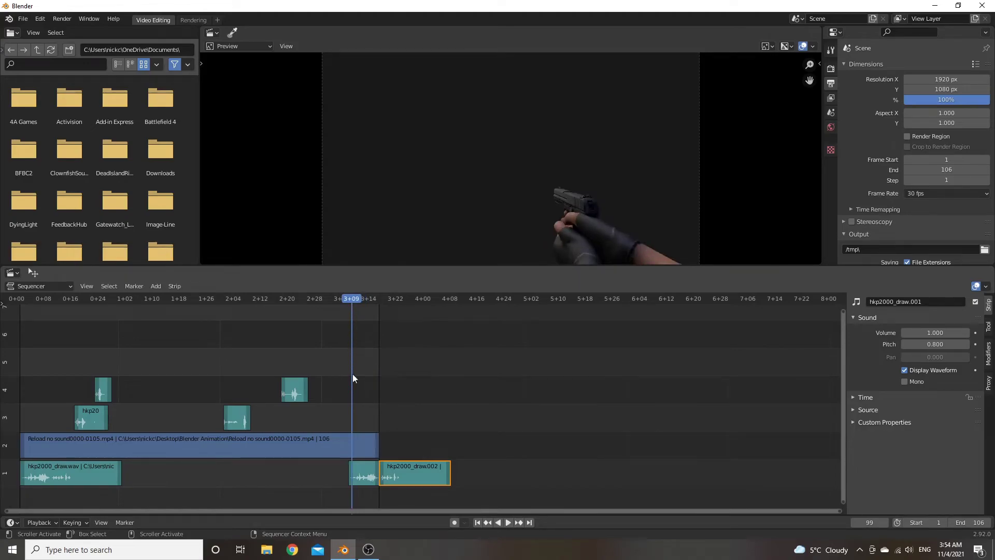
left_click(414, 474)
key("Delete")
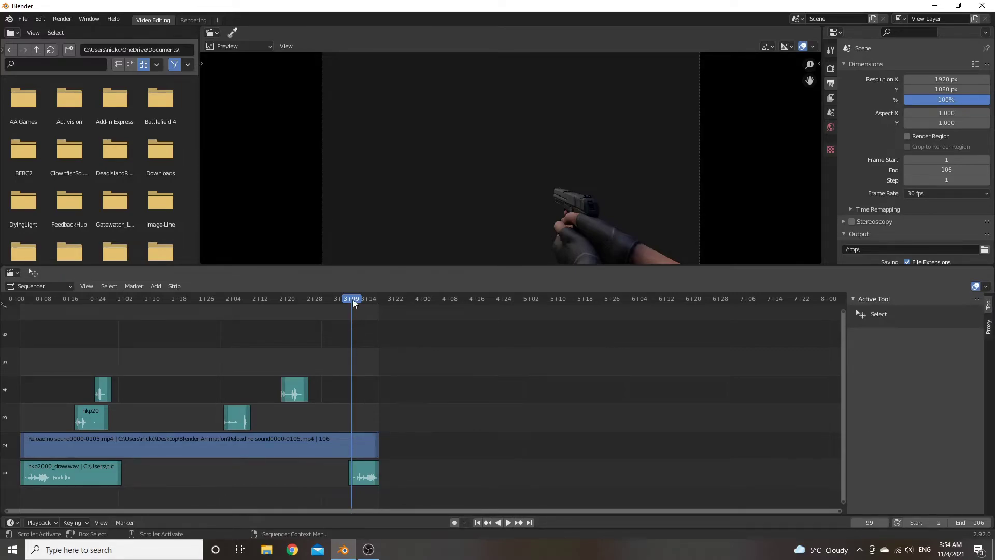
Step: Leave the channel 4 clip-in strip unchanged, then play the edit from the start to check sound sync
left_click_drag(352, 299, 342, 301)
left_click(301, 392)
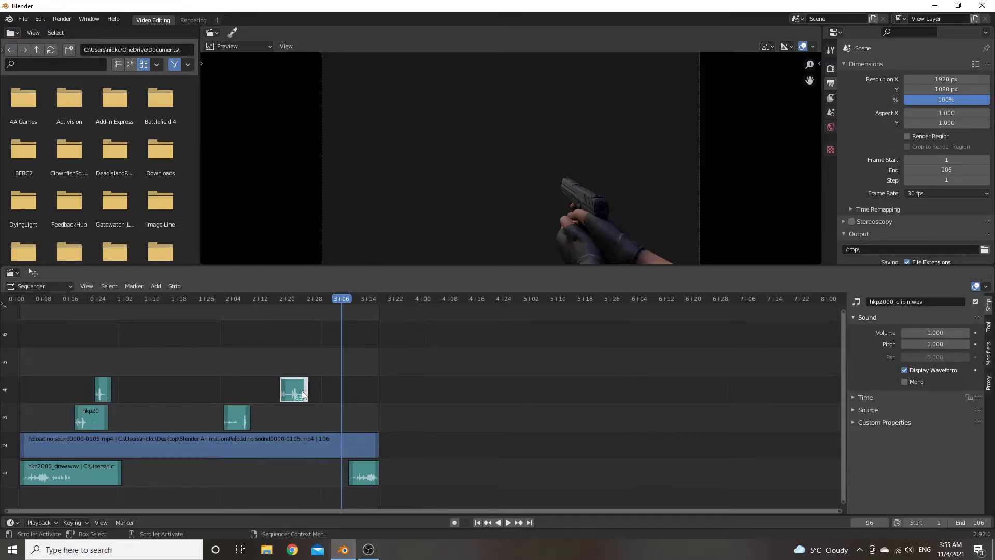
left_click_drag(303, 395, 268, 395)
right_click(269, 395)
key("g")
key("g")
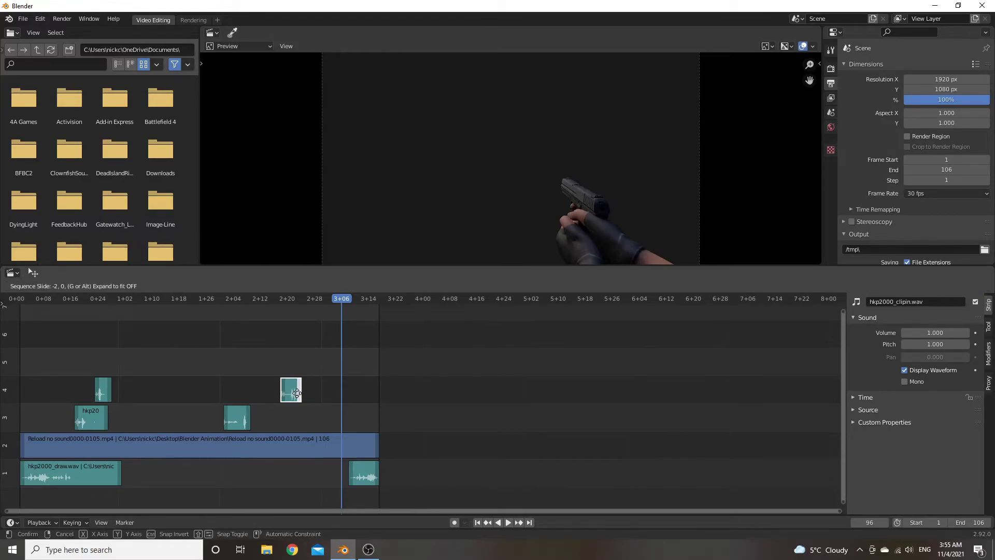
key("Escape")
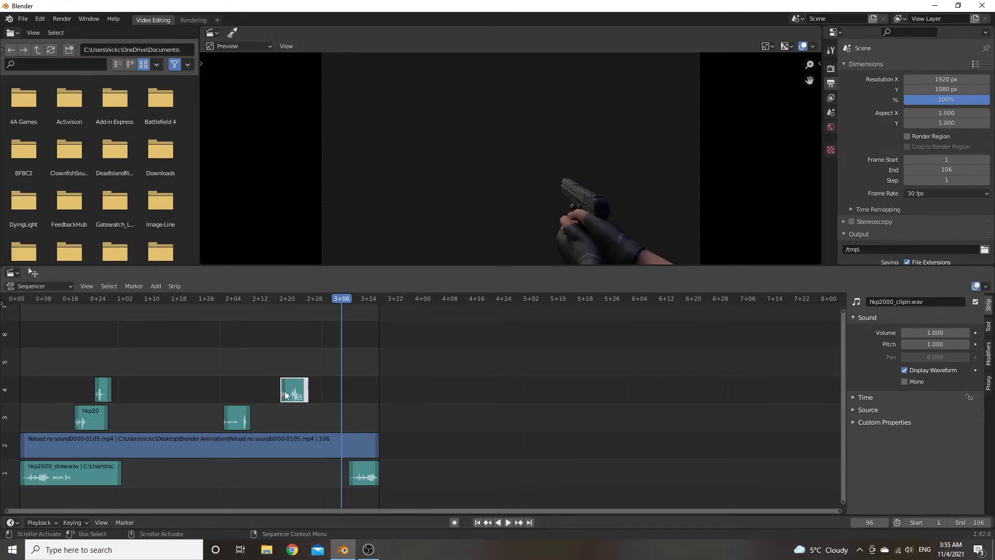
key("Escape")
left_click(322, 388)
left_click_drag(344, 303, 30, 330)
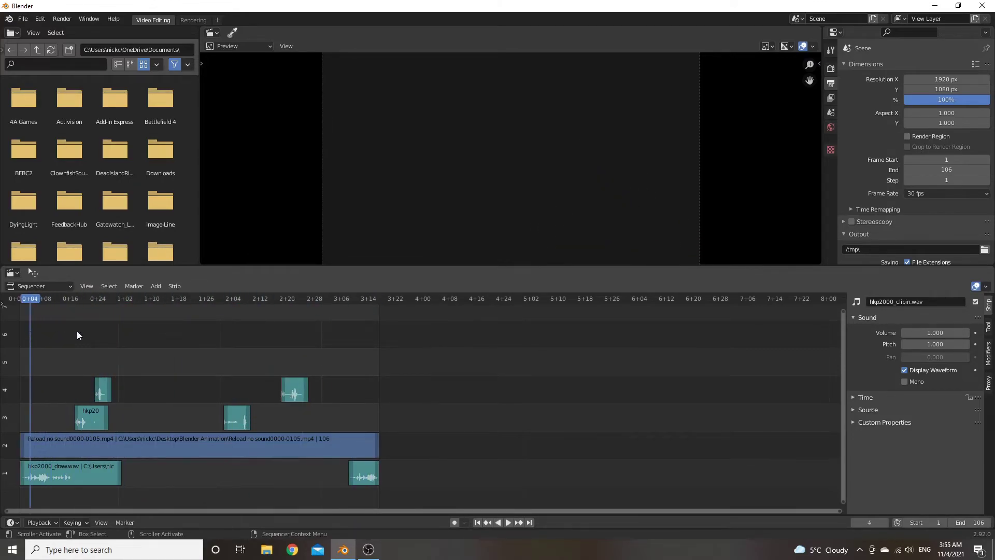
key("space")
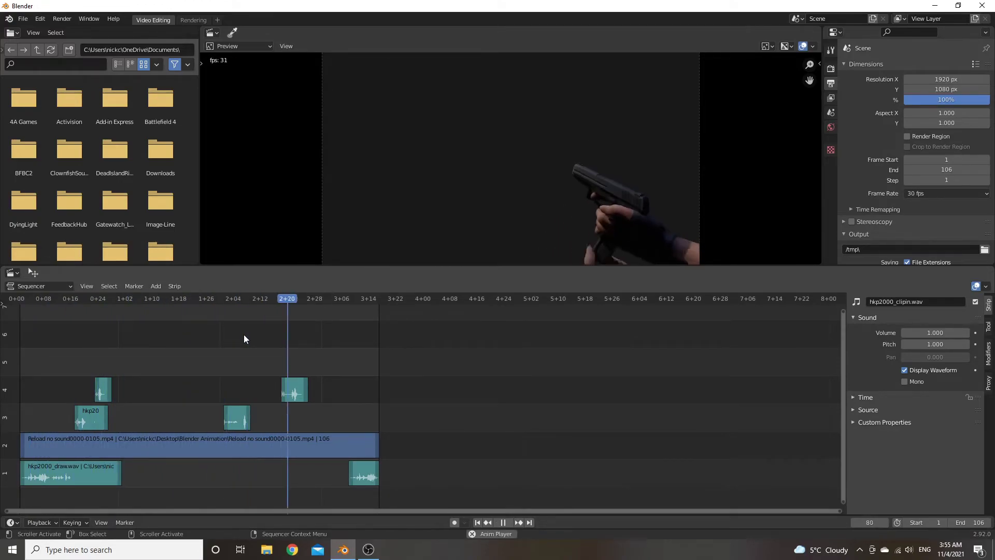
Step: Stop playback and set the render output to Desktop > Blender Animation, named 'Reload sound'
key("space")
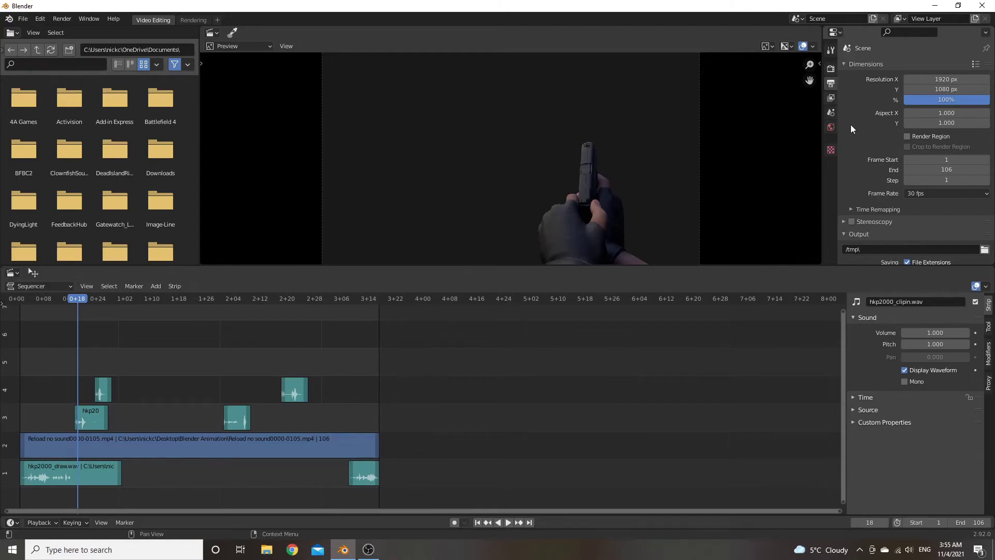
scroll(850, 124, "down", 2)
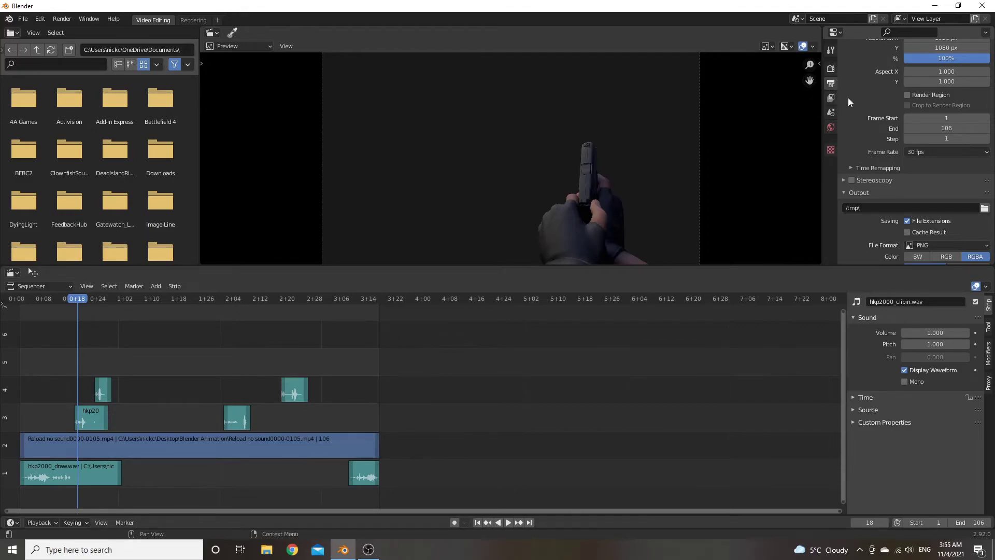
scroll(848, 97, "down", 3)
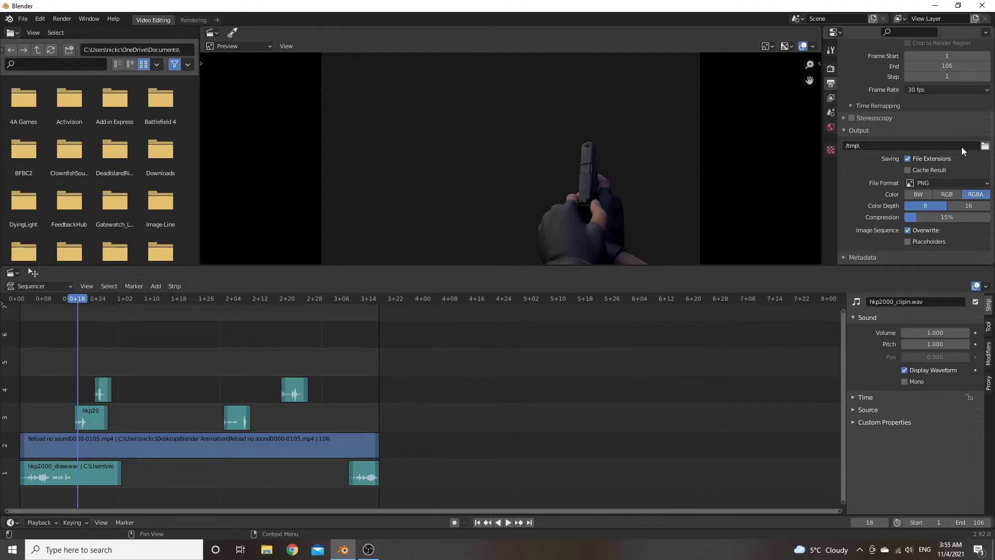
left_click(985, 145)
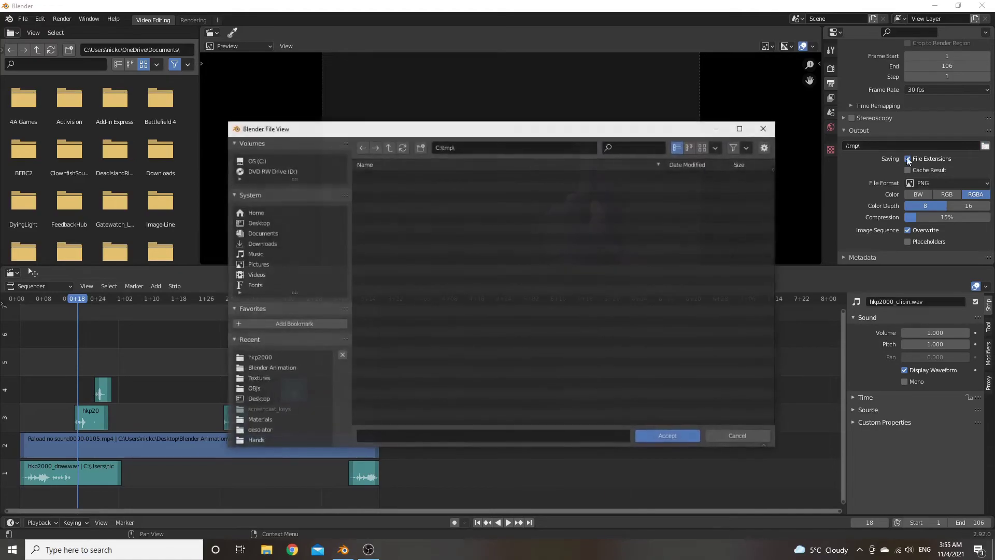
left_click(251, 223)
left_click(422, 194)
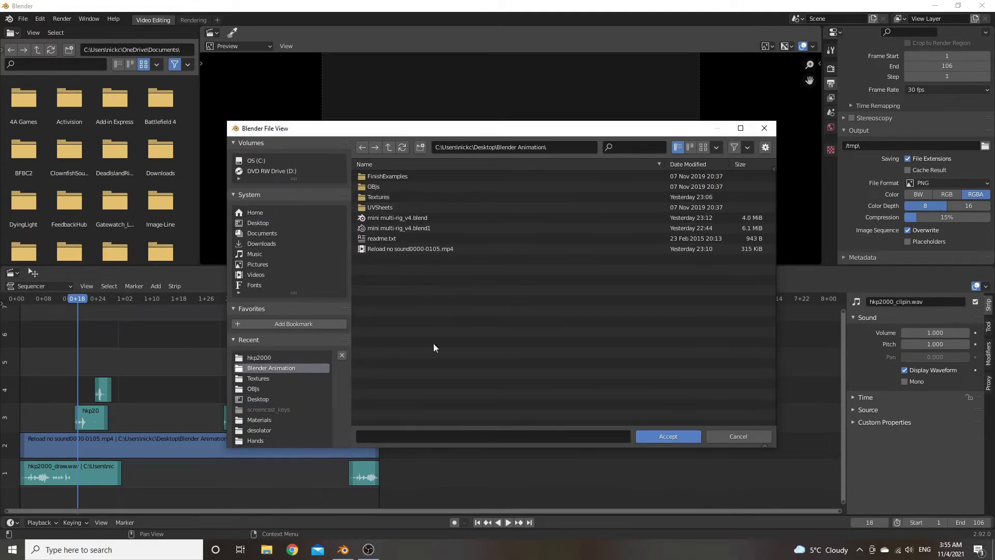
left_click(425, 435)
type("Re")
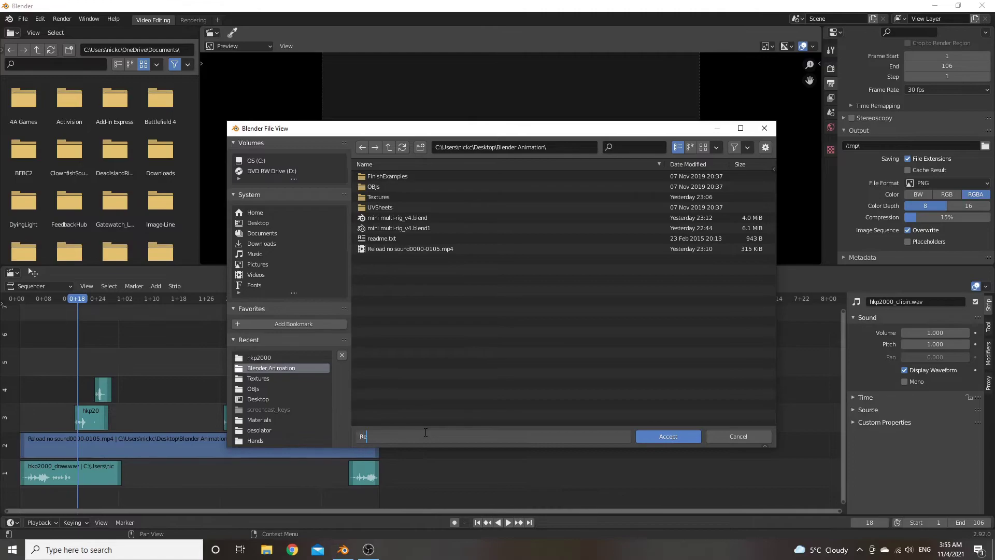
type("load sound")
left_click(670, 436)
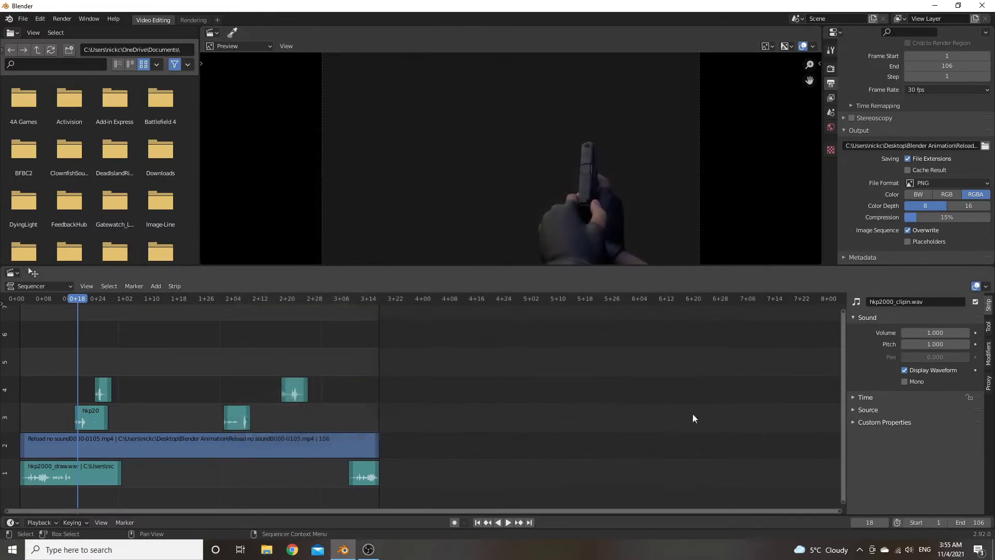
Step: Switch the output file format from PNG to FFmpeg Video in an MPEG-4 container
left_click(941, 183)
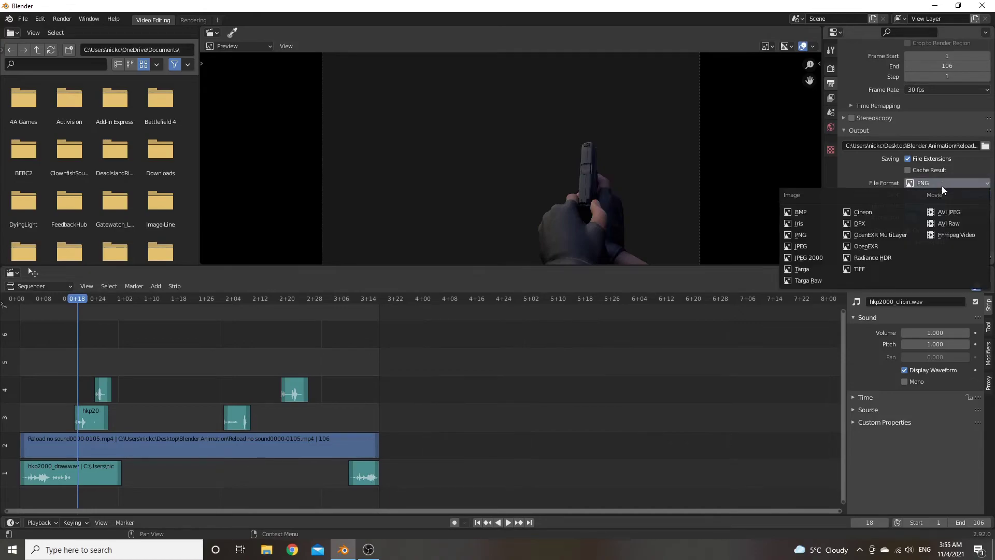
left_click(941, 235)
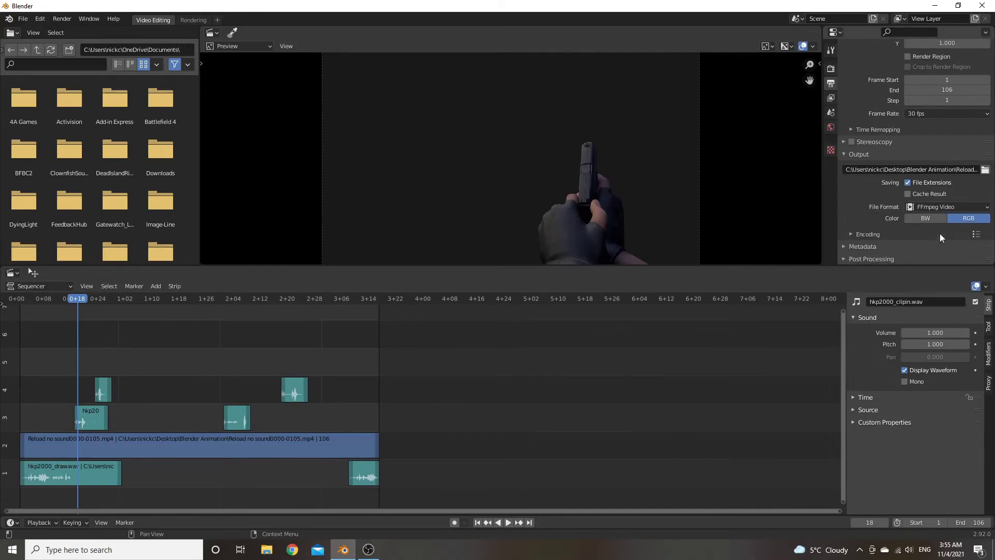
left_click(859, 236)
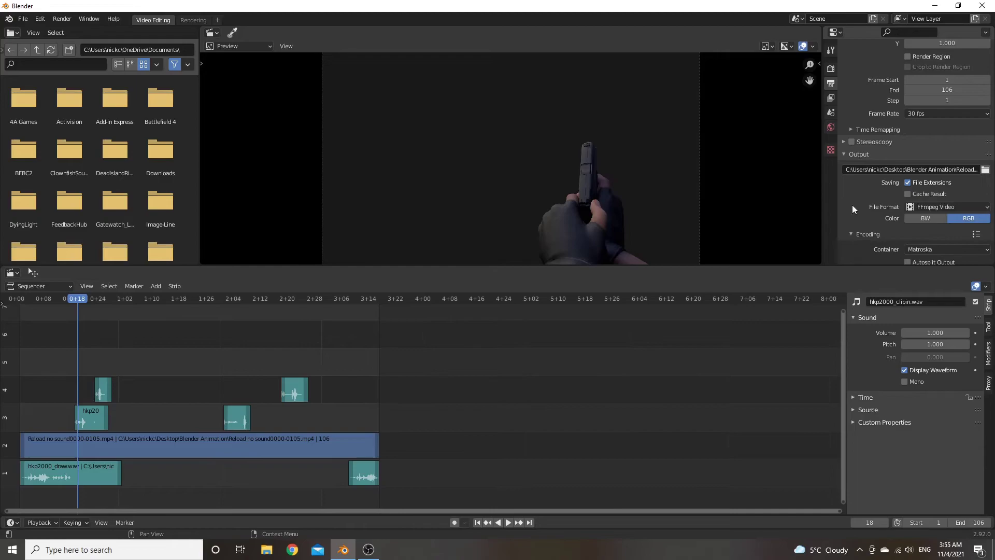
scroll(853, 204, "down", 2)
left_click(922, 208)
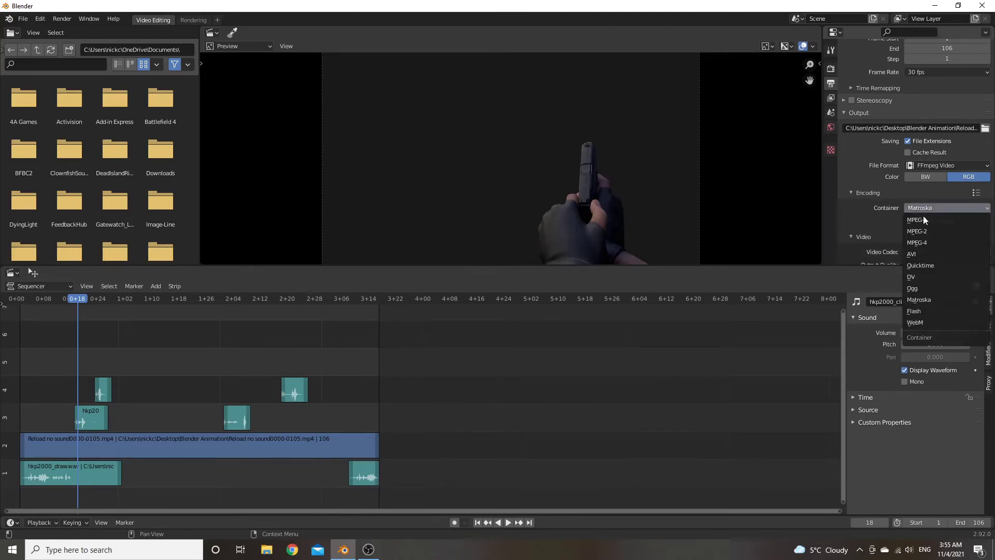
left_click(923, 241)
Step: Set the audio codec to AAC and raise the audio bitrate to 384
scroll(876, 217, "down", 5)
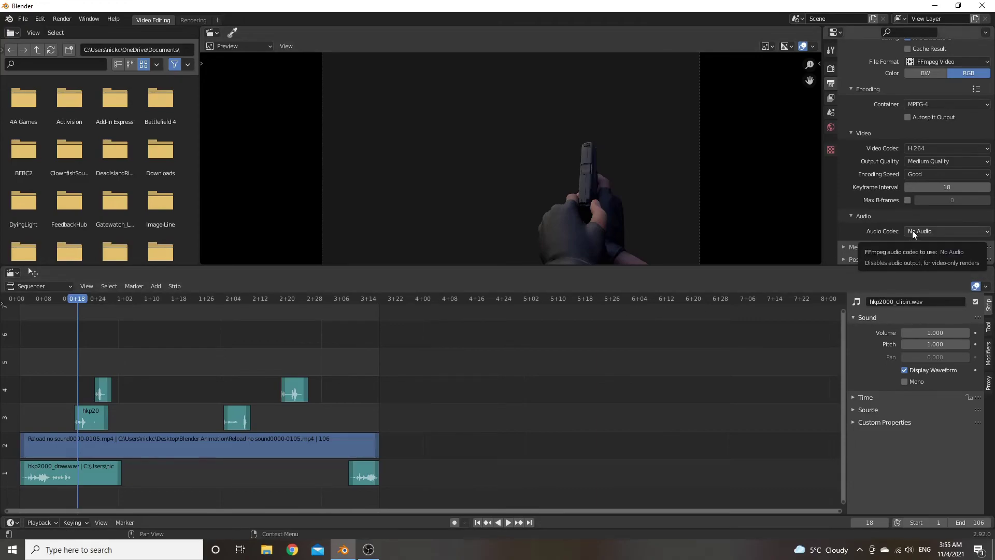
left_click(913, 230)
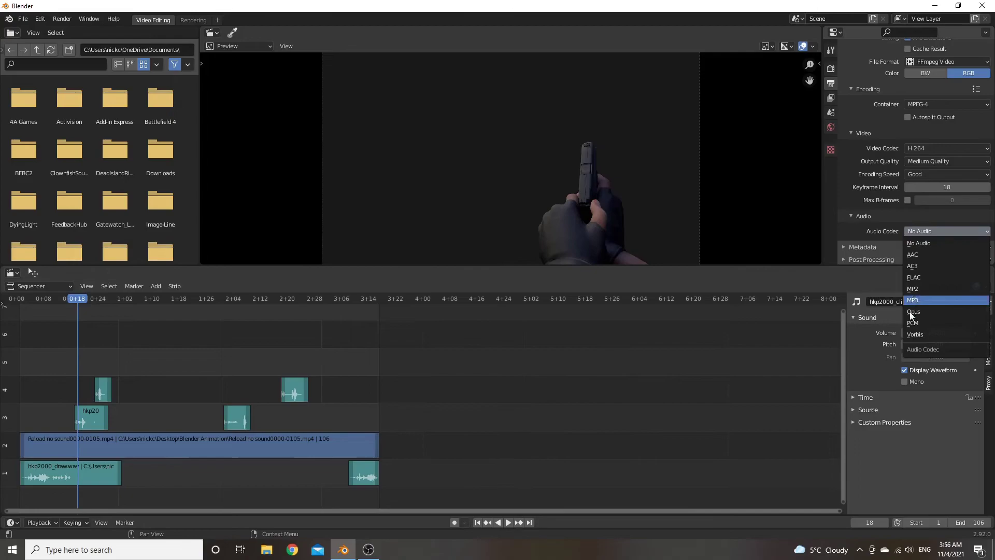
left_click(918, 254)
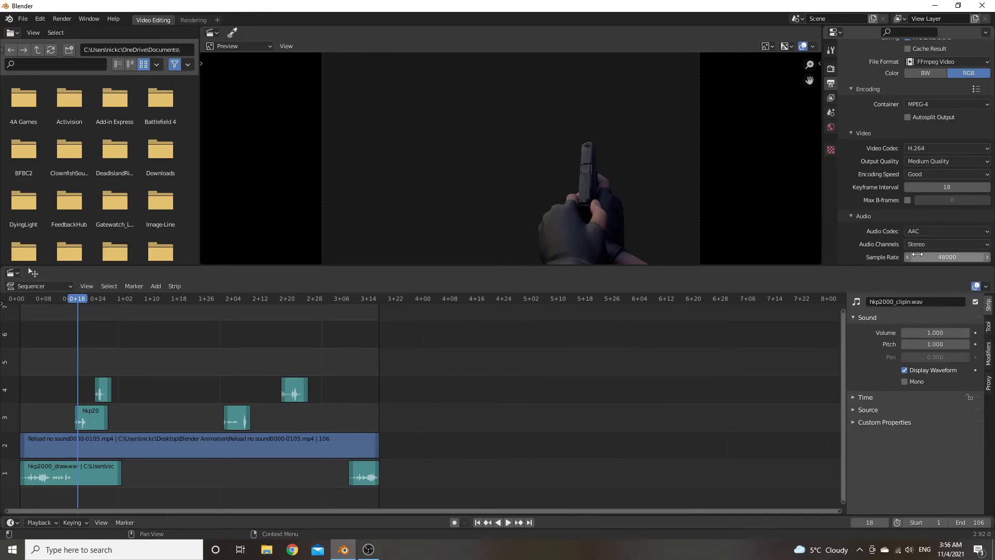
scroll(867, 232, "down", 2)
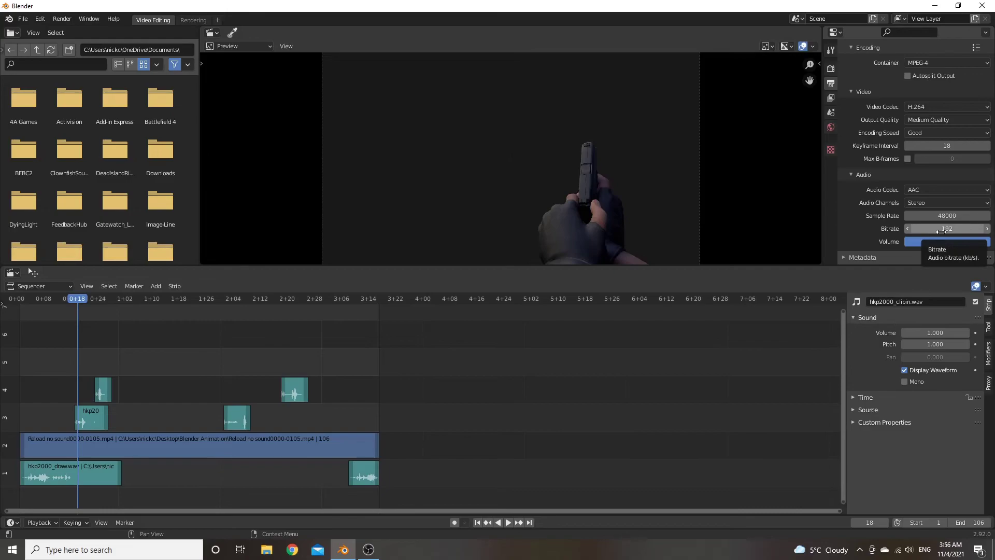
left_click_drag(942, 232, 969, 229)
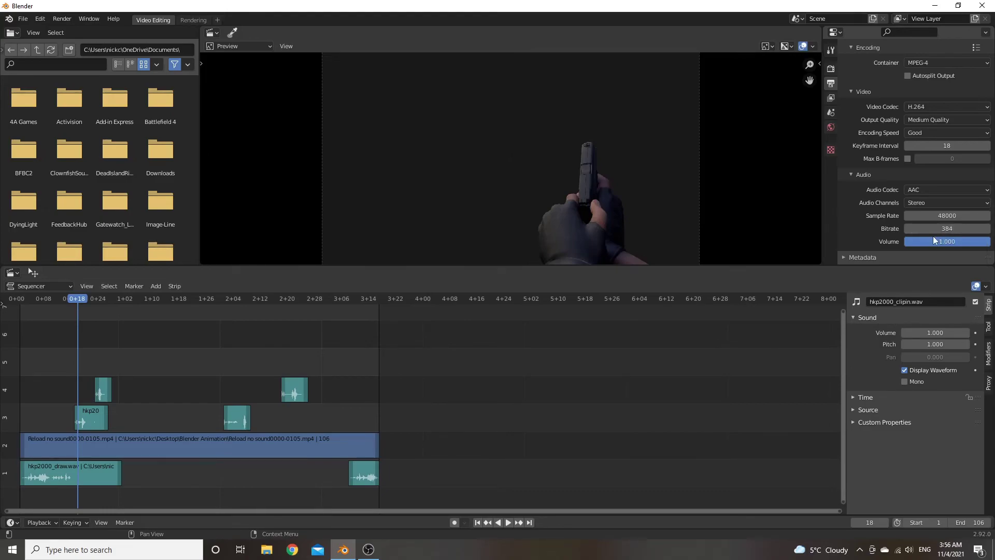
scroll(851, 228, "down", 1)
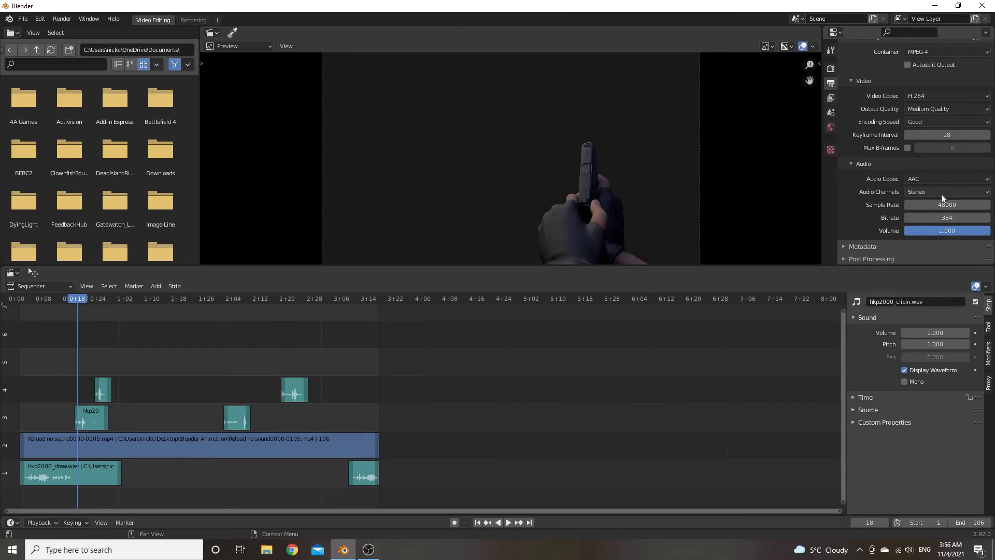
Step: Render the full animation with Render > Render Animation, then minimize Blender
left_click(63, 19)
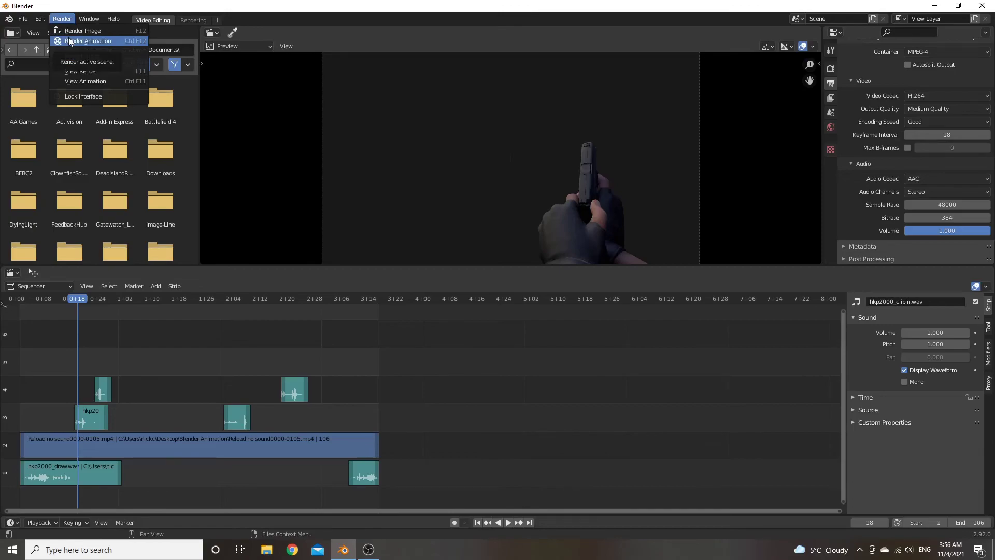
left_click(68, 39)
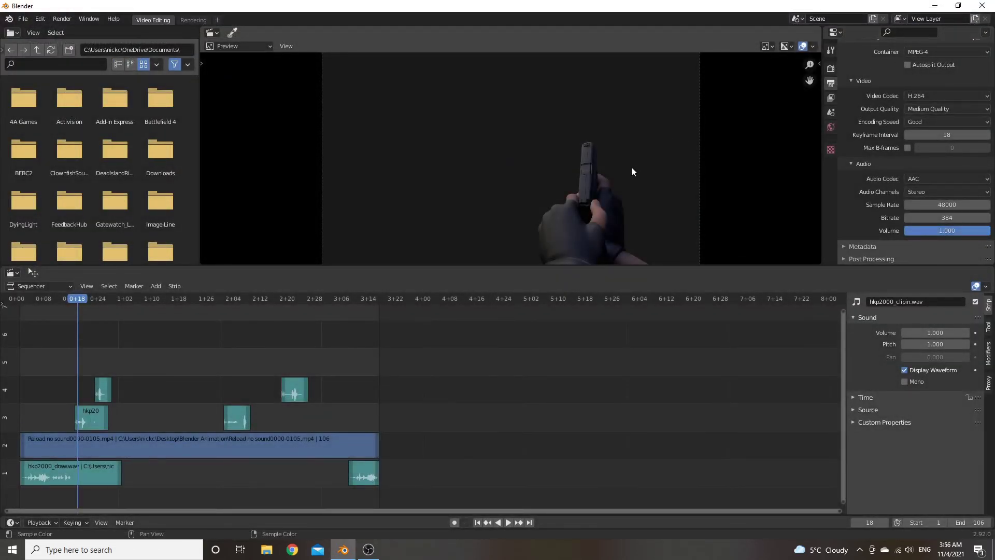
left_click(934, 7)
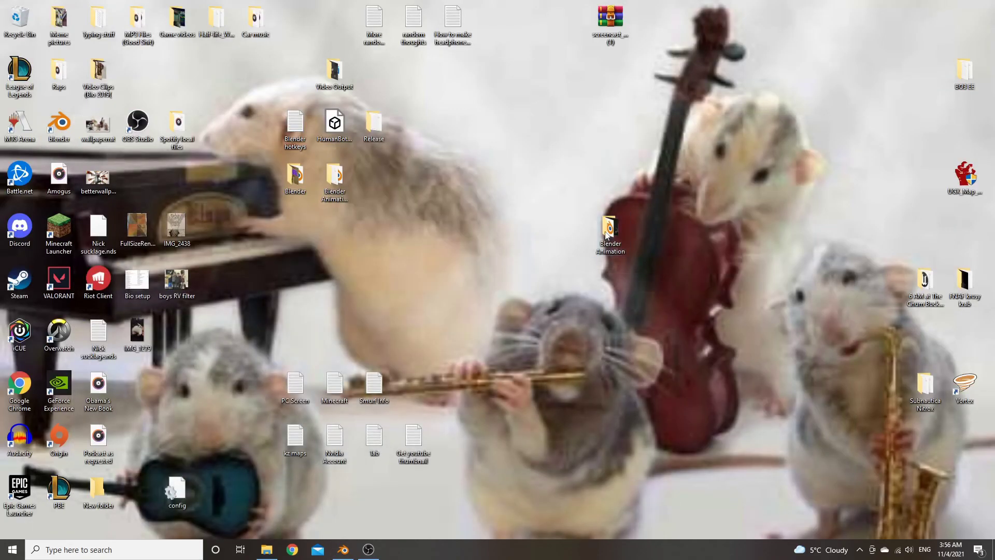
Step: Bring up the Blender Animation folder showing the rendered Reload sound0001-0106.mp4
key("alt+Tab")
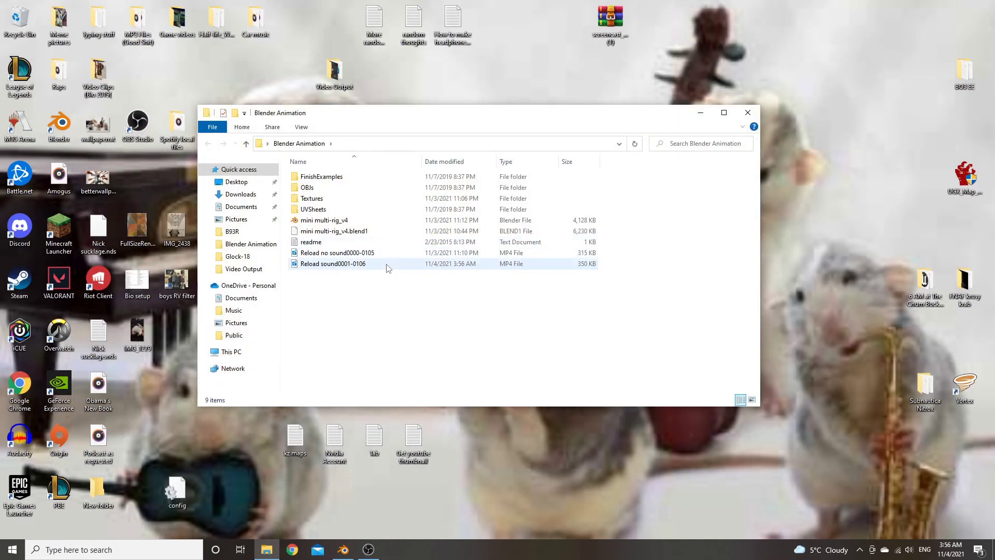